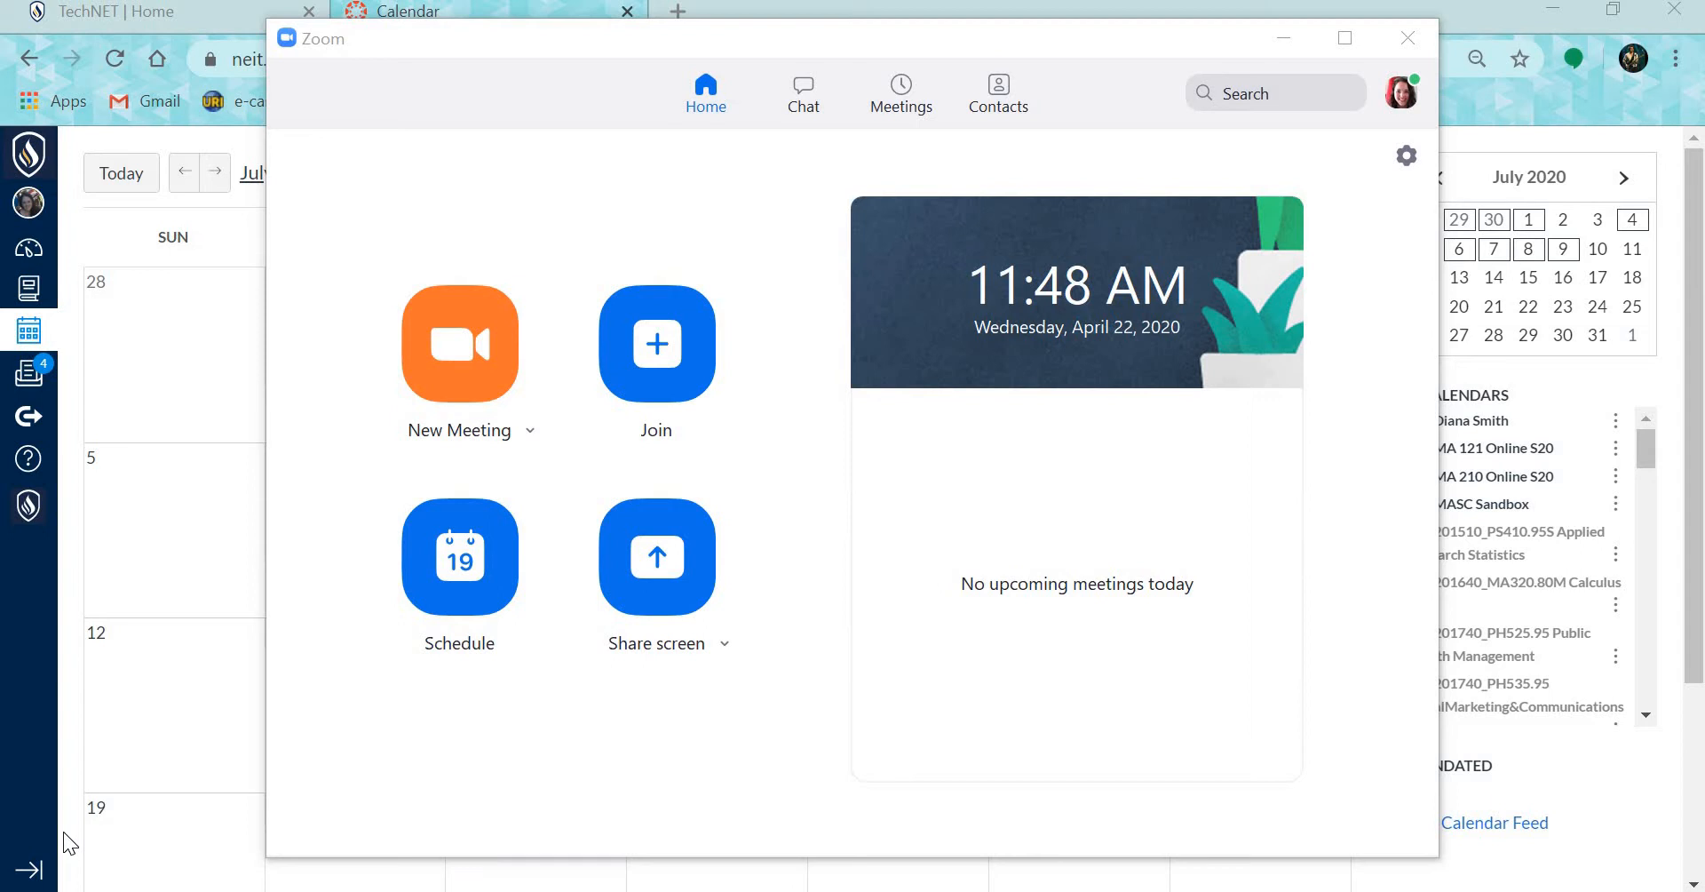
Step: Start scheduling a new Zoom meeting and replace its default topic with "MA 121 Test"
click(494, 578)
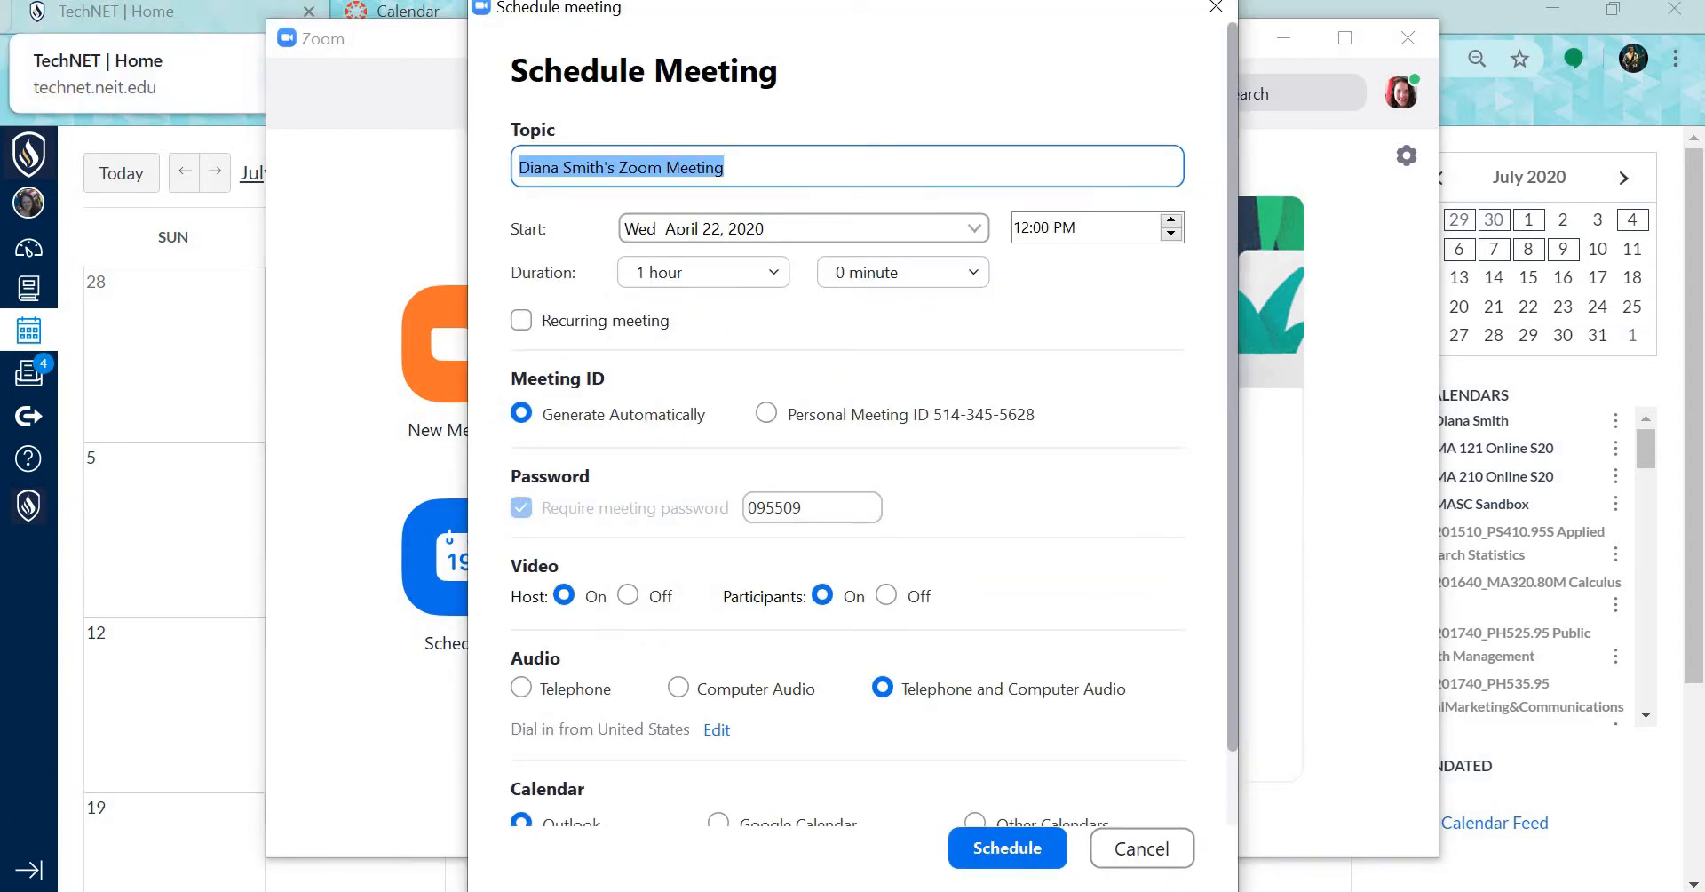
click(818, 168)
key(BackSpace)
key(BackSpace)
key(BackSpace)
key(BackSpace)
key(BackSpace)
key(BackSpace)
key(BackSpace)
key(BackSpace)
key(BackSpace)
key(BackSpace)
key(BackSpace)
key(BackSpace)
key(BackSpace)
key(BackSpace)
key(BackSpace)
key(BackSpace)
key(BackSpace)
key(BackSpace)
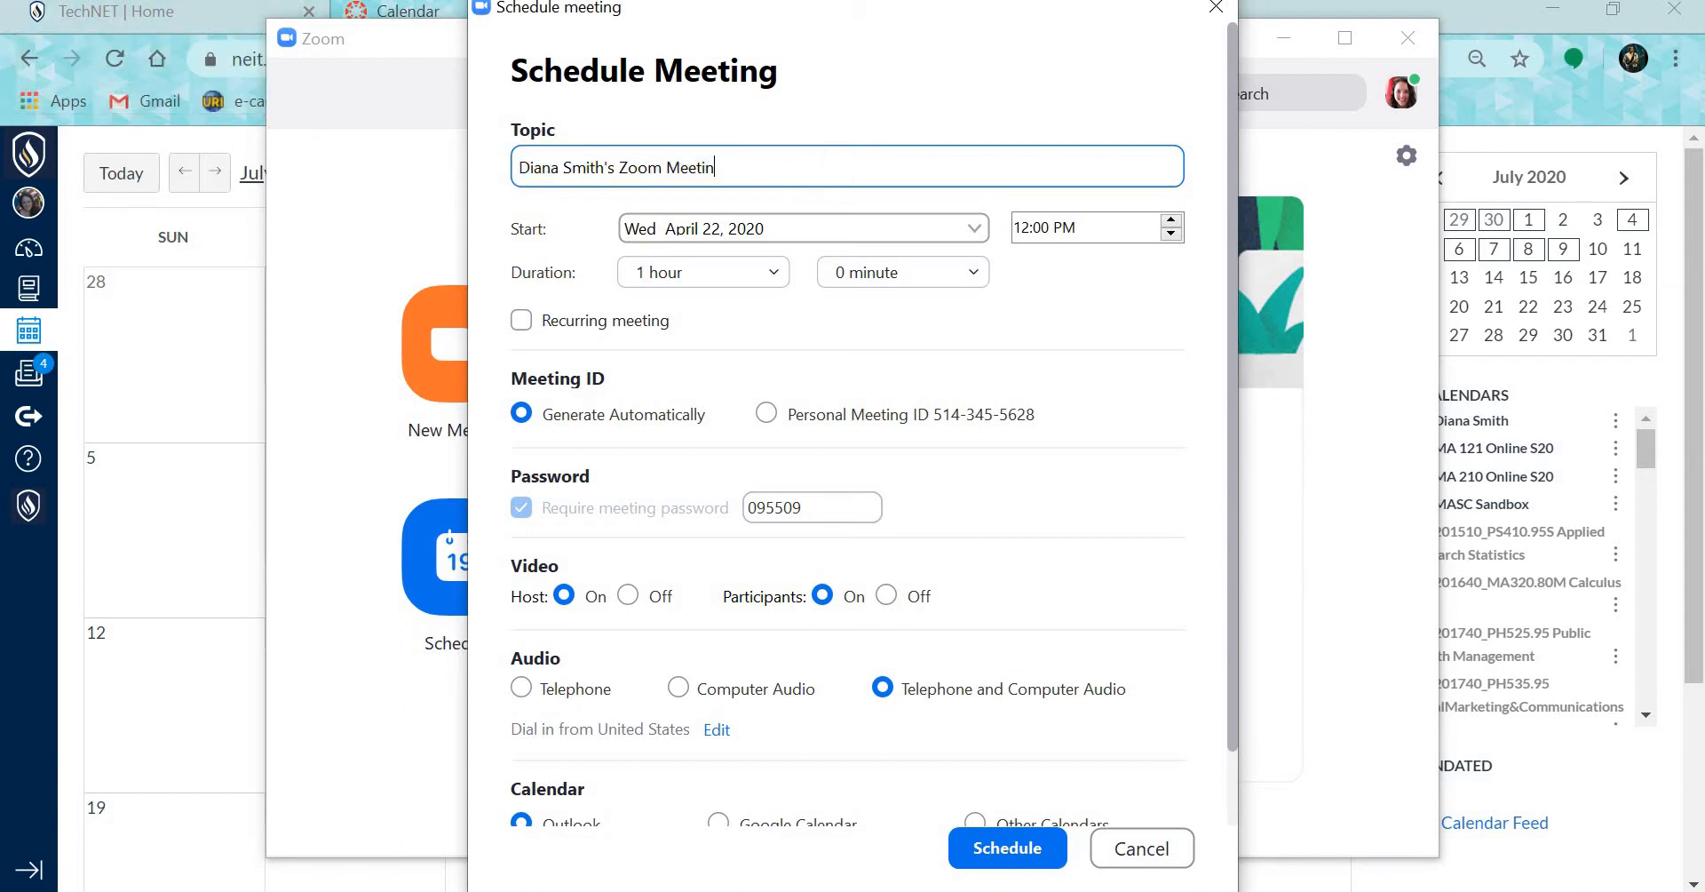
key(BackSpace)
key(BackSpace)
key(BackSpace)
key(BackSpace)
key(BackSpace)
key(BackSpace)
key(BackSpace)
key(BackSpace)
text(MA 12)
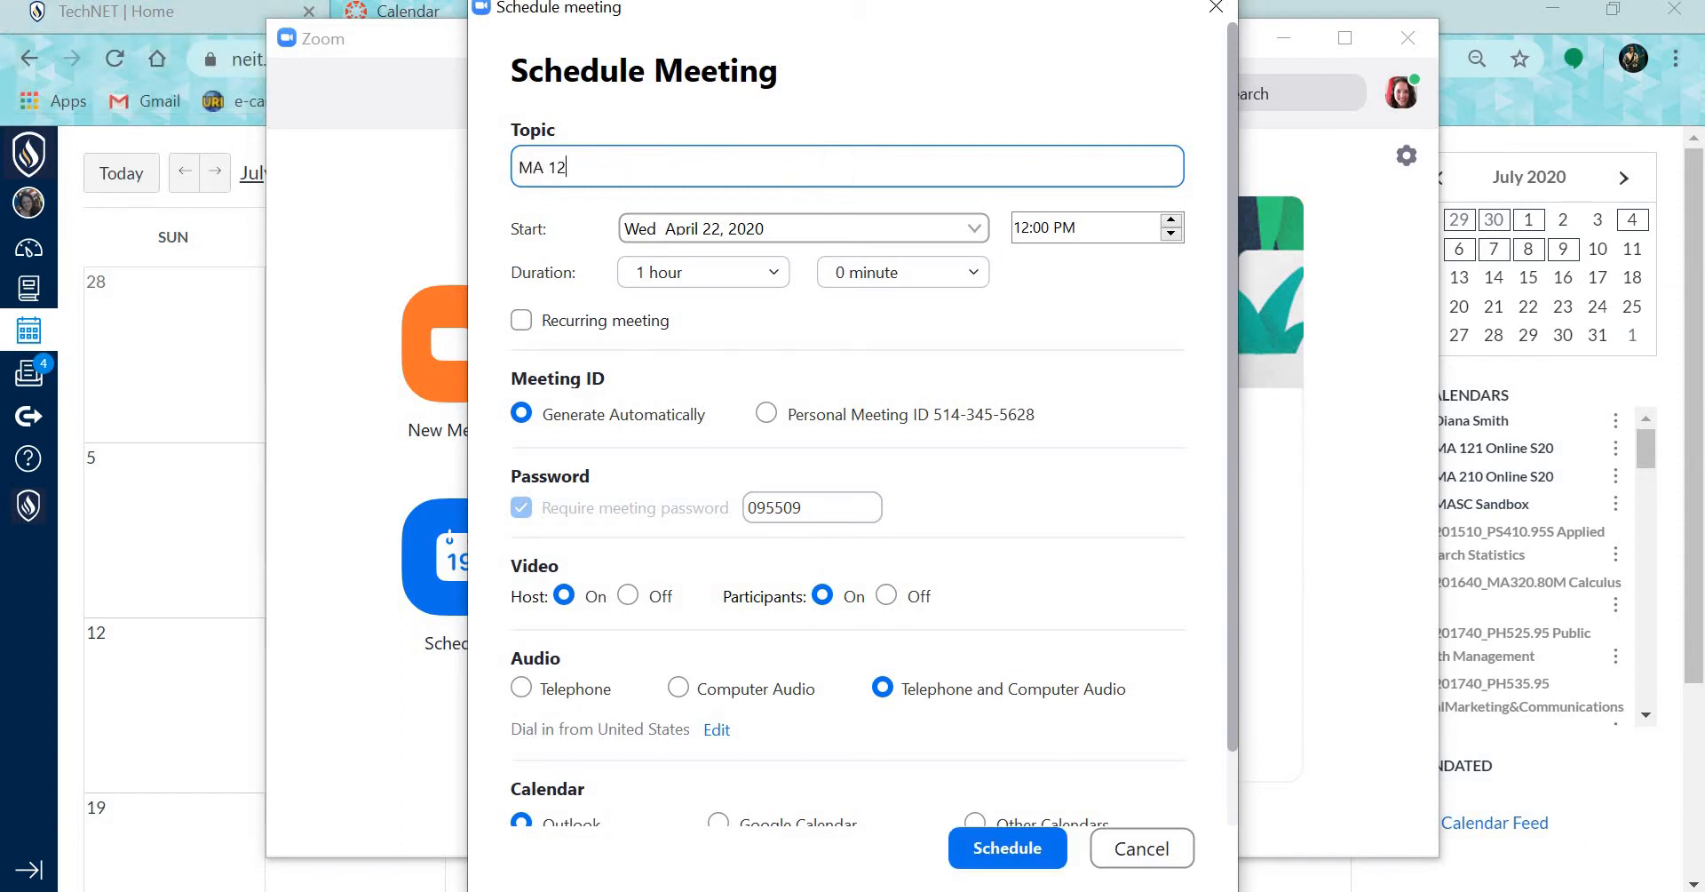
text(1 Test)
Step: Set the meeting's start date to May 4, 2020, and schedule it as a recurring meeting with the Outlook calendar
click(983, 241)
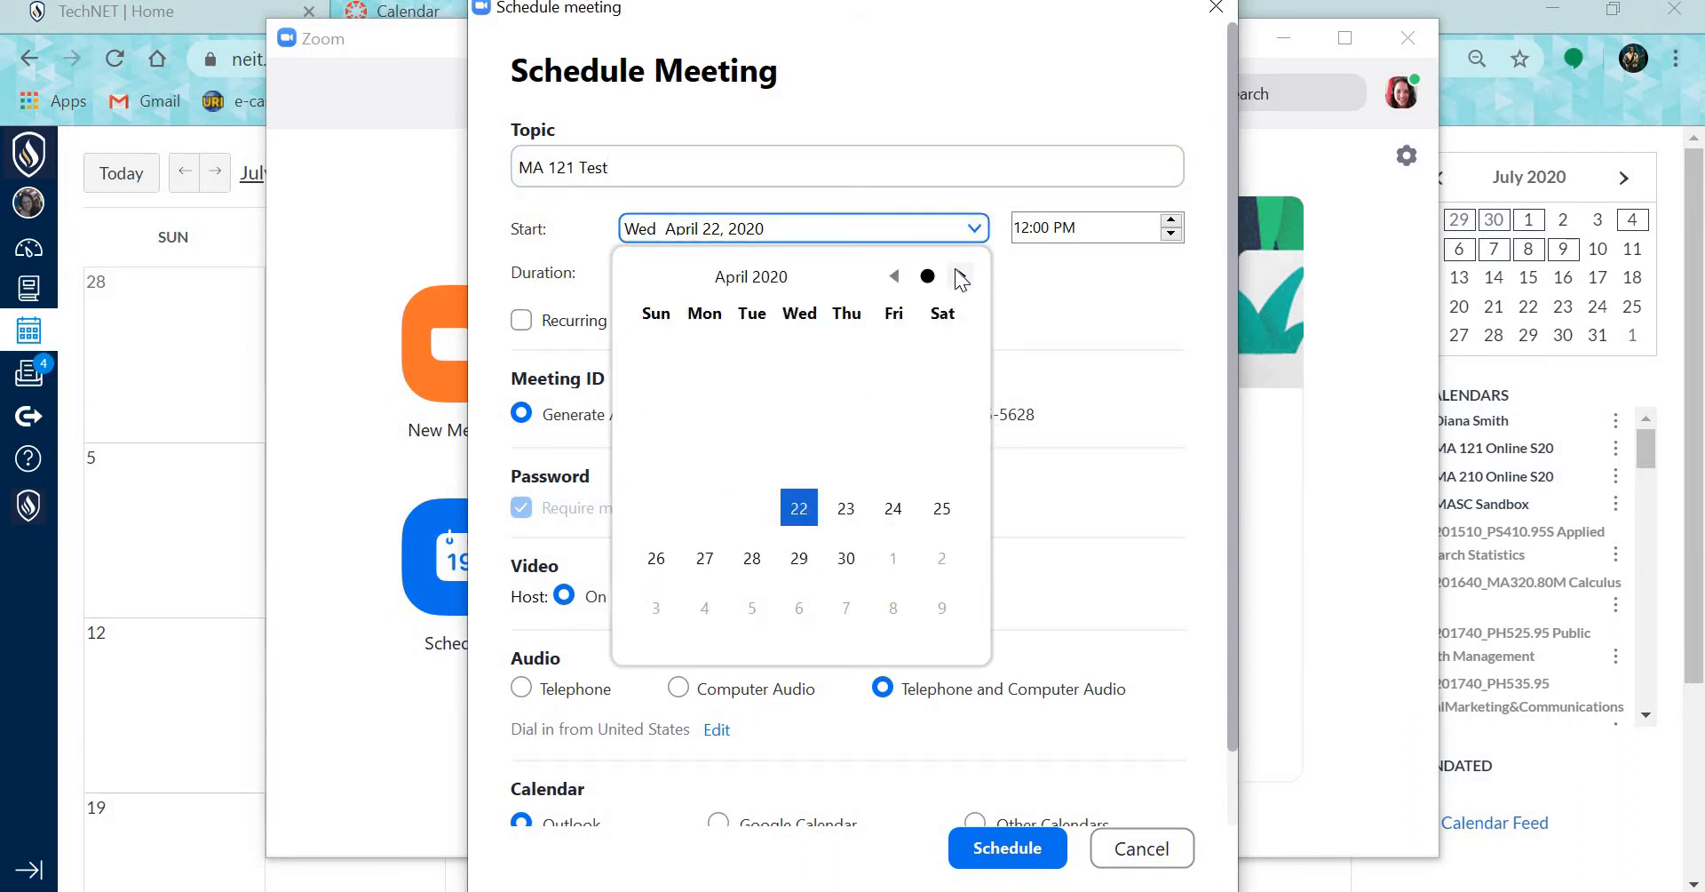
click(958, 274)
click(706, 409)
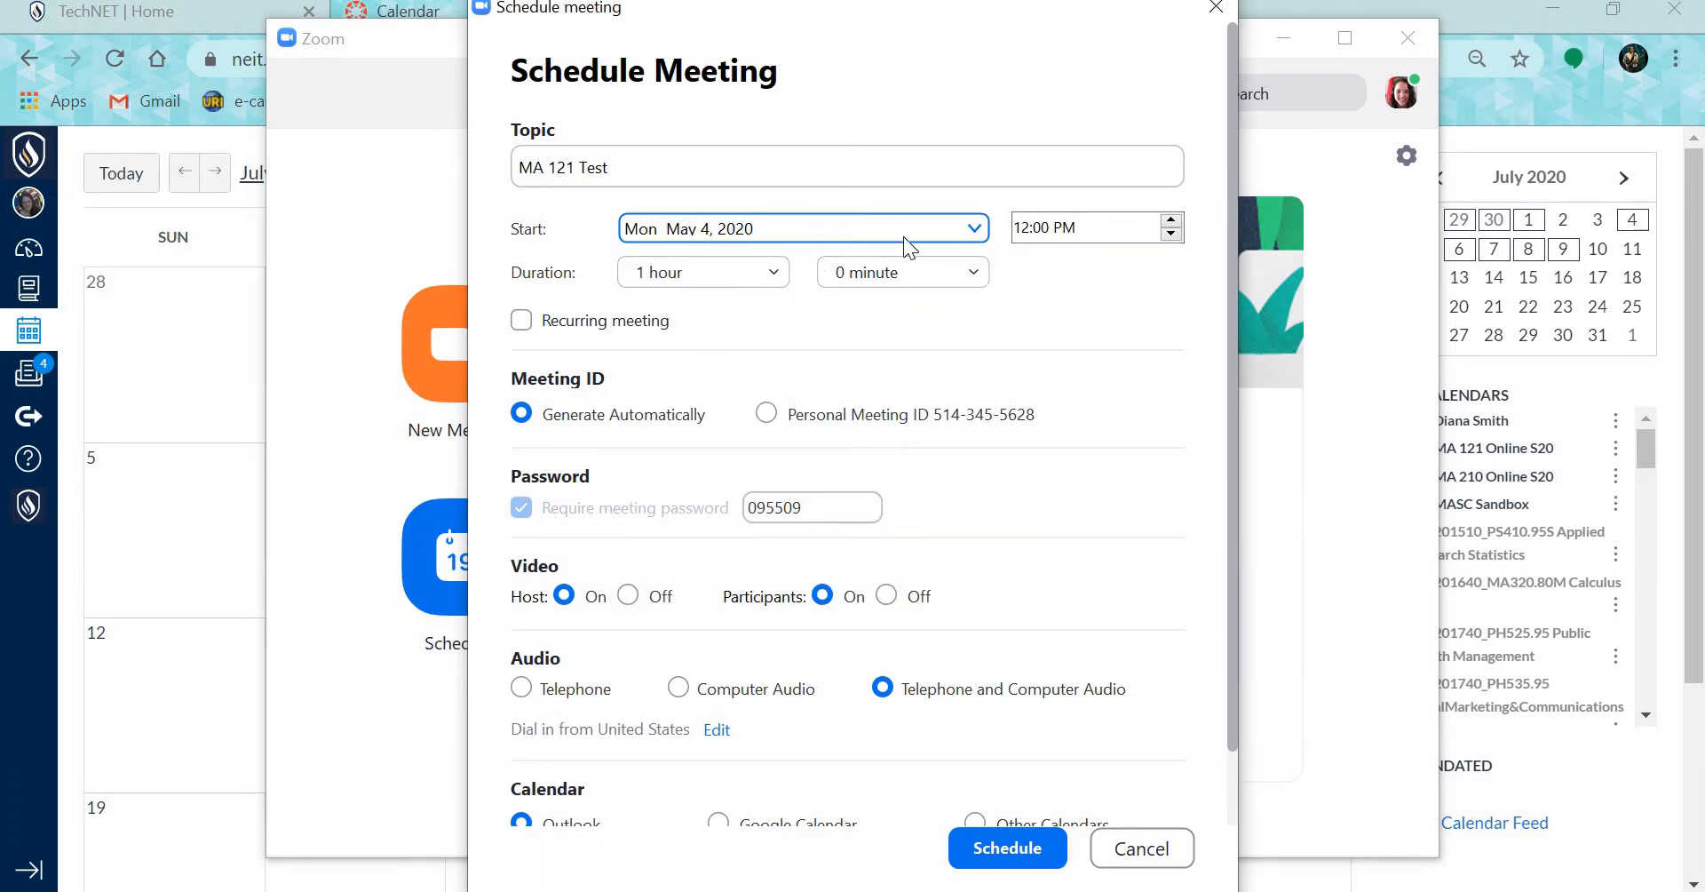
click(638, 323)
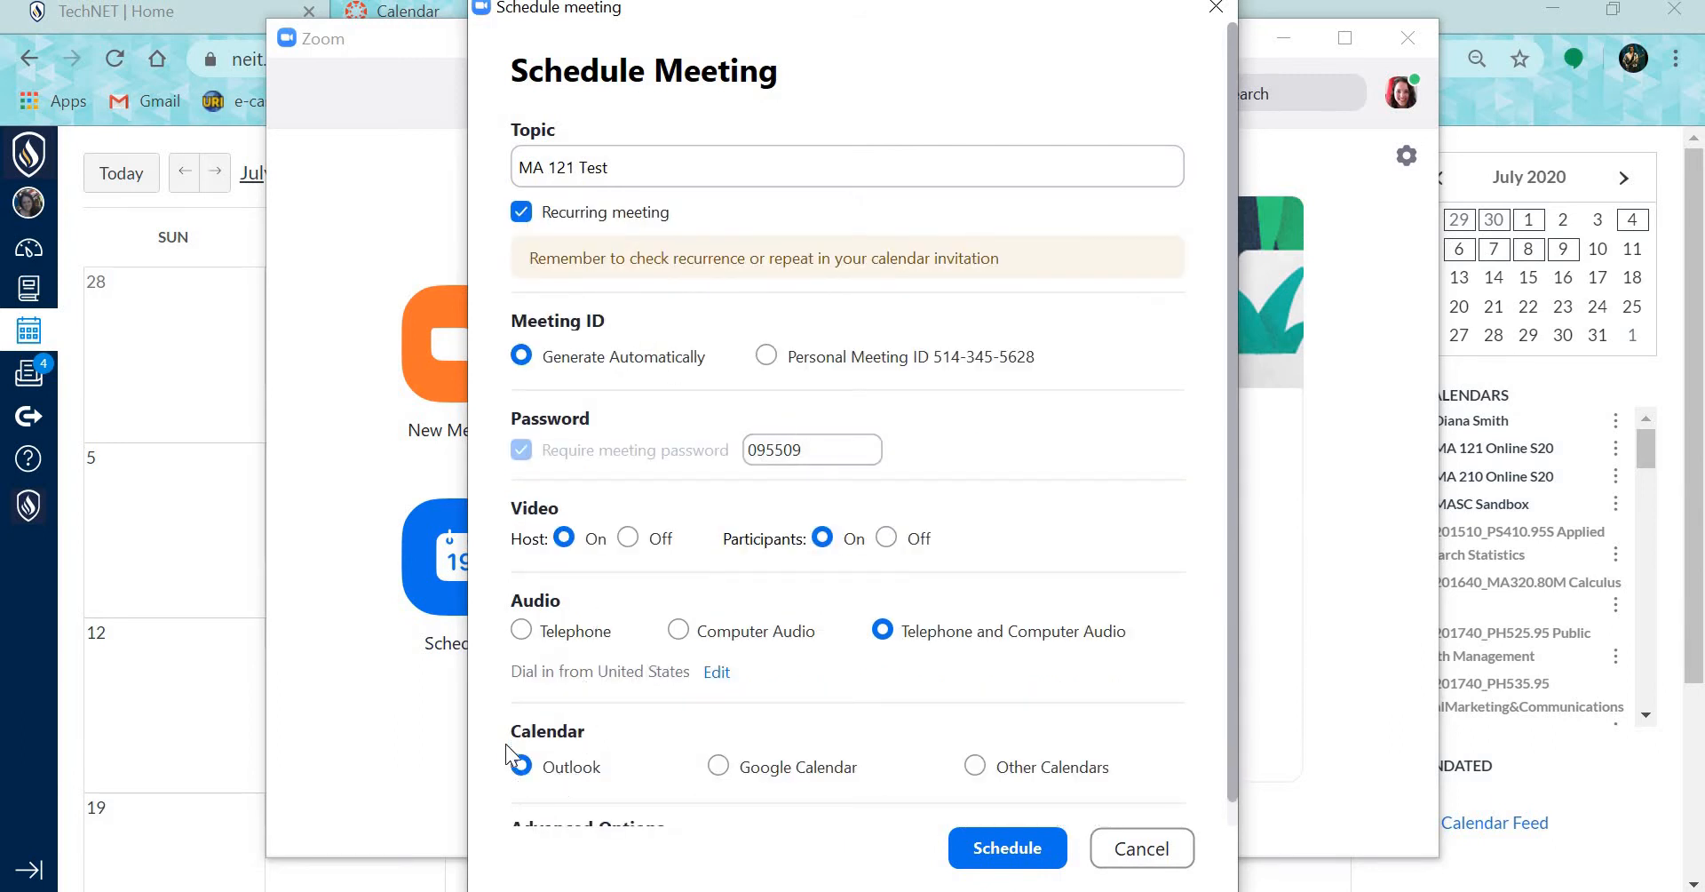
click(1008, 848)
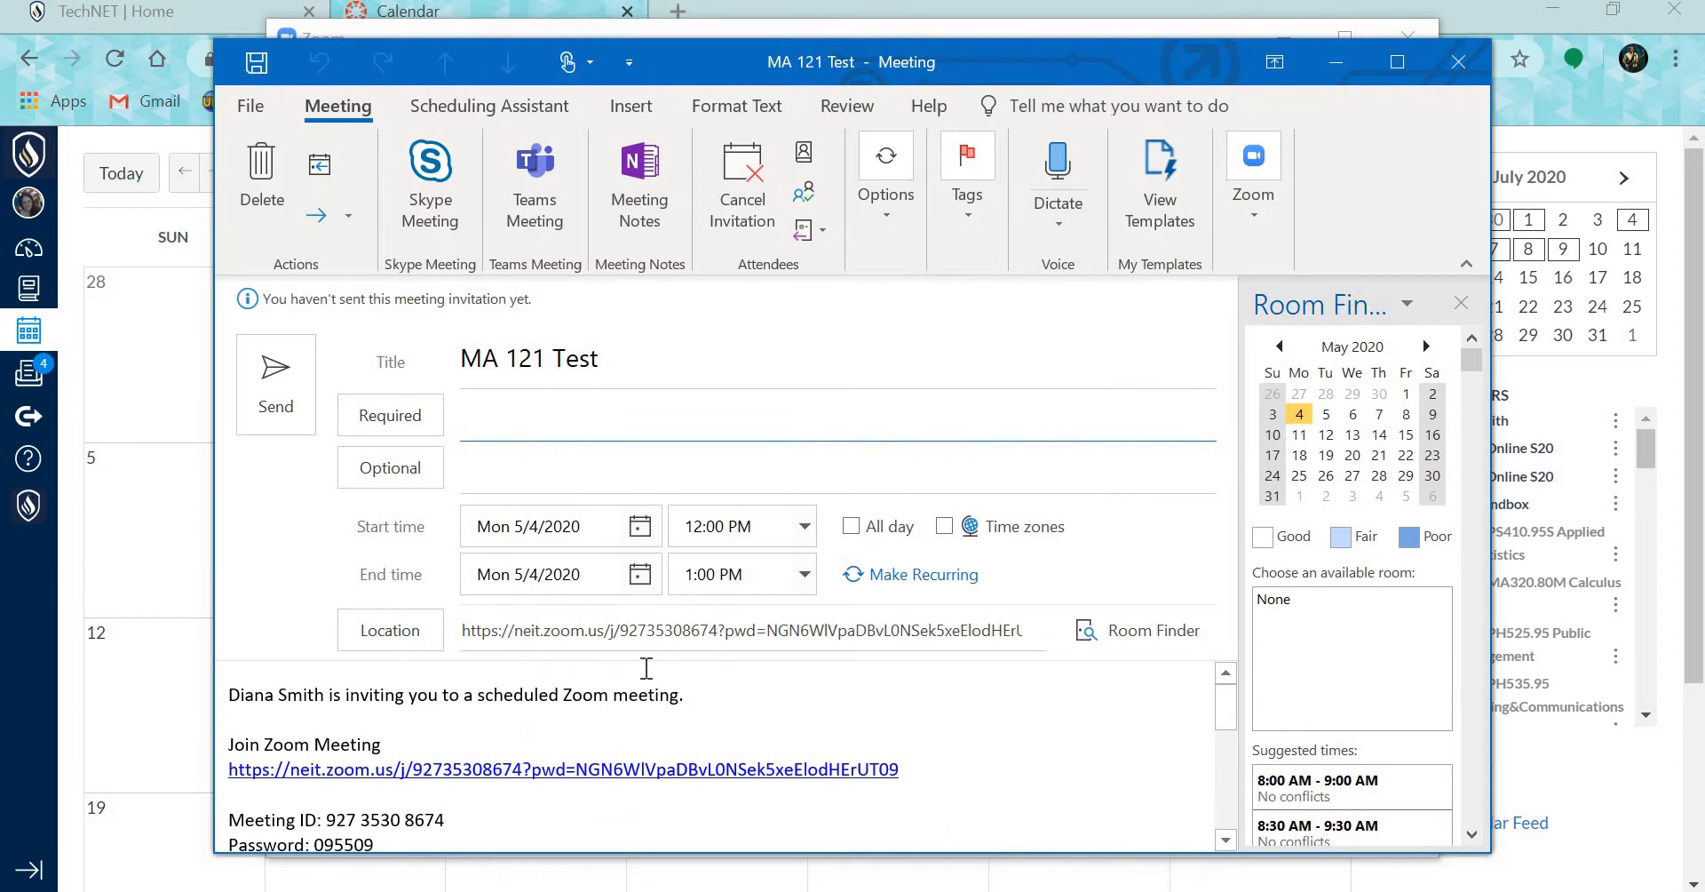
Step: Copy the entire Zoom invitation text from the body of the Outlook meeting
click(844, 701)
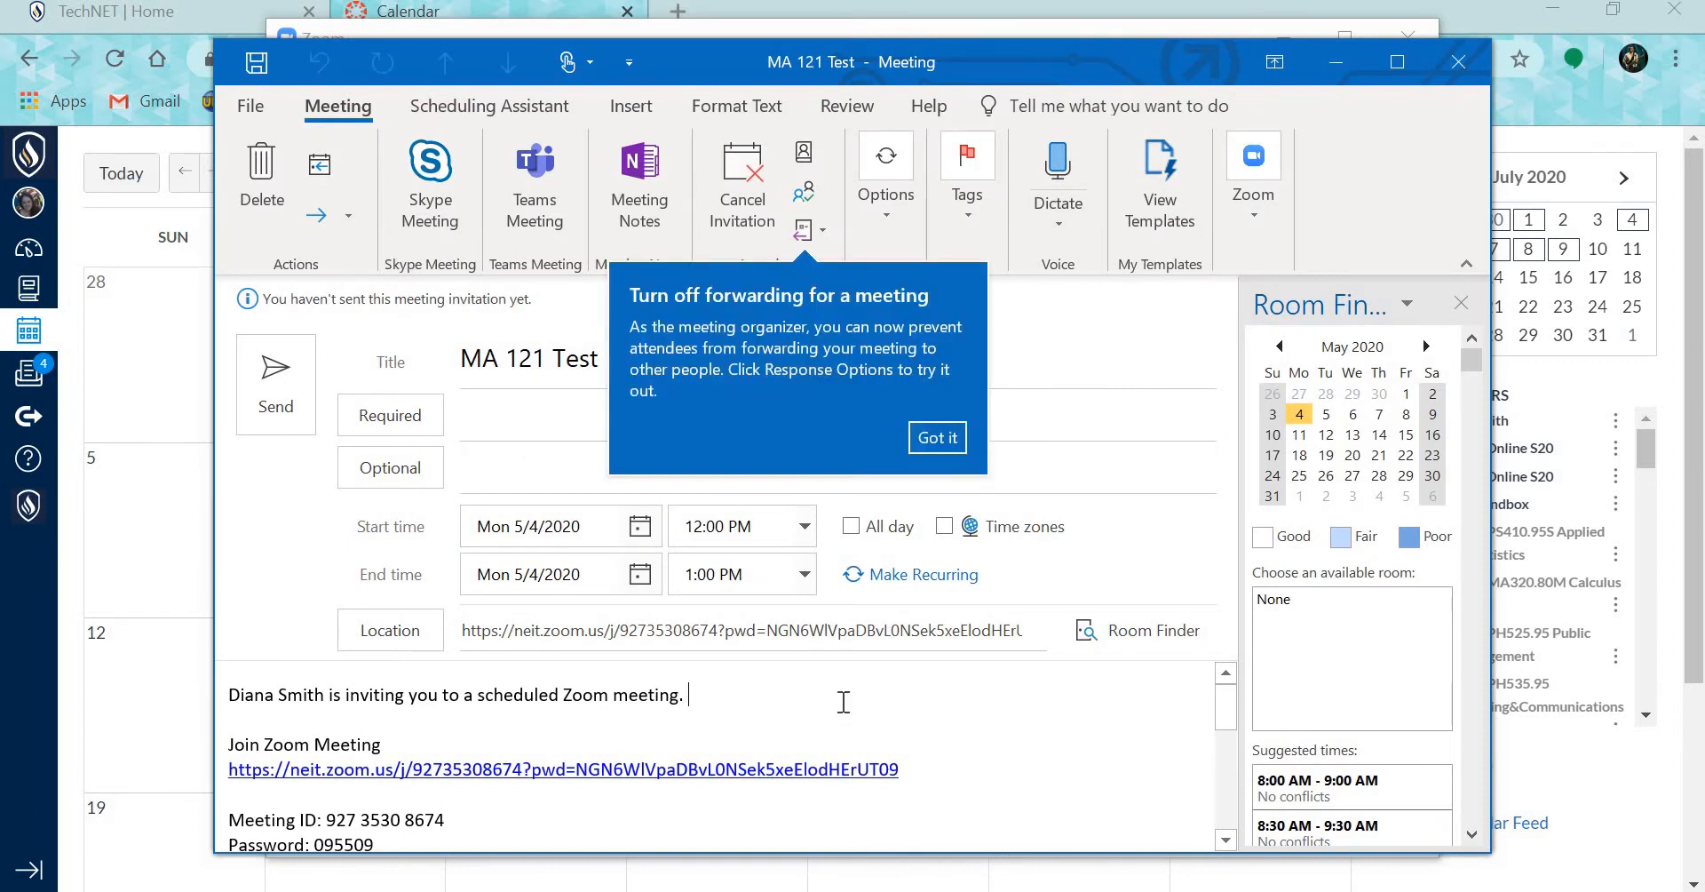
key(ctrl+a)
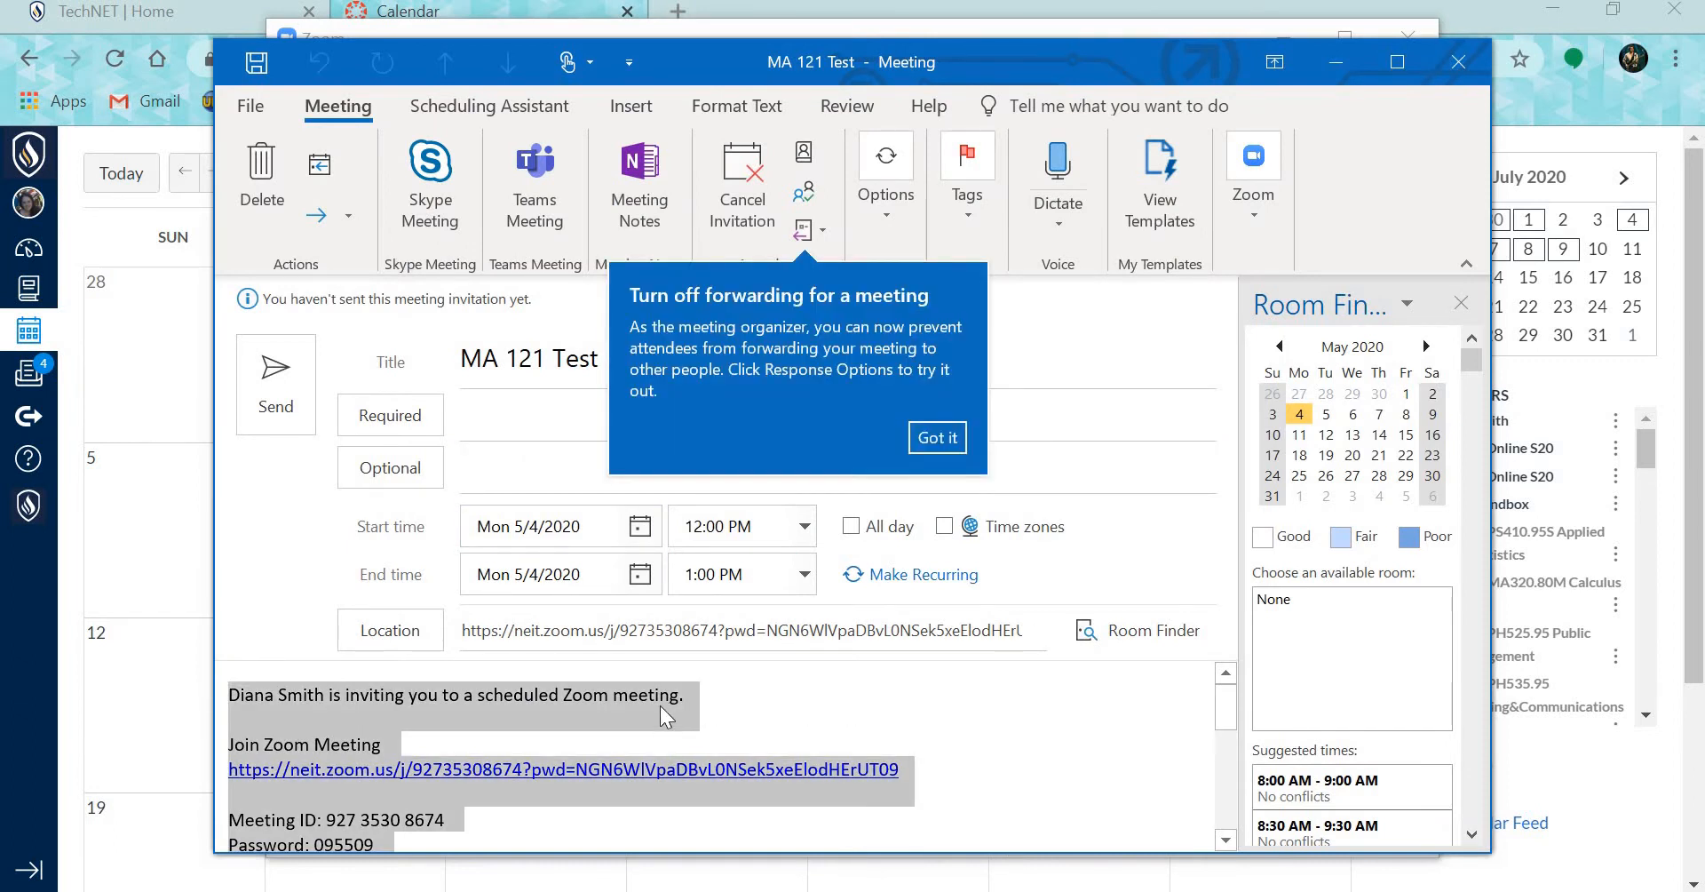
right_click(659, 705)
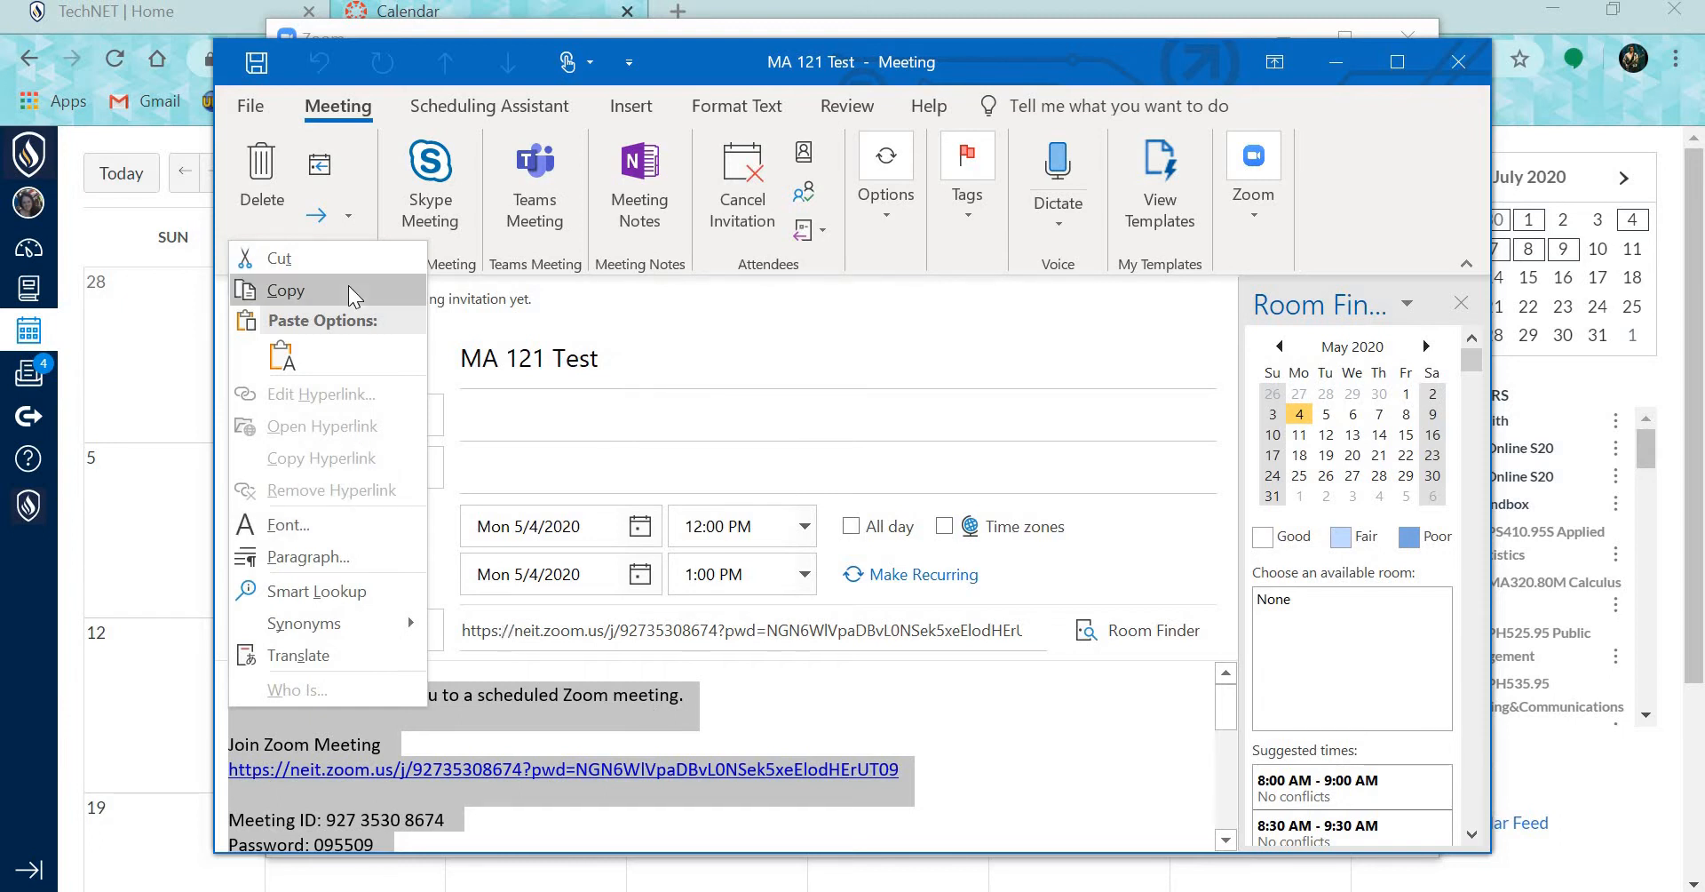
click(348, 290)
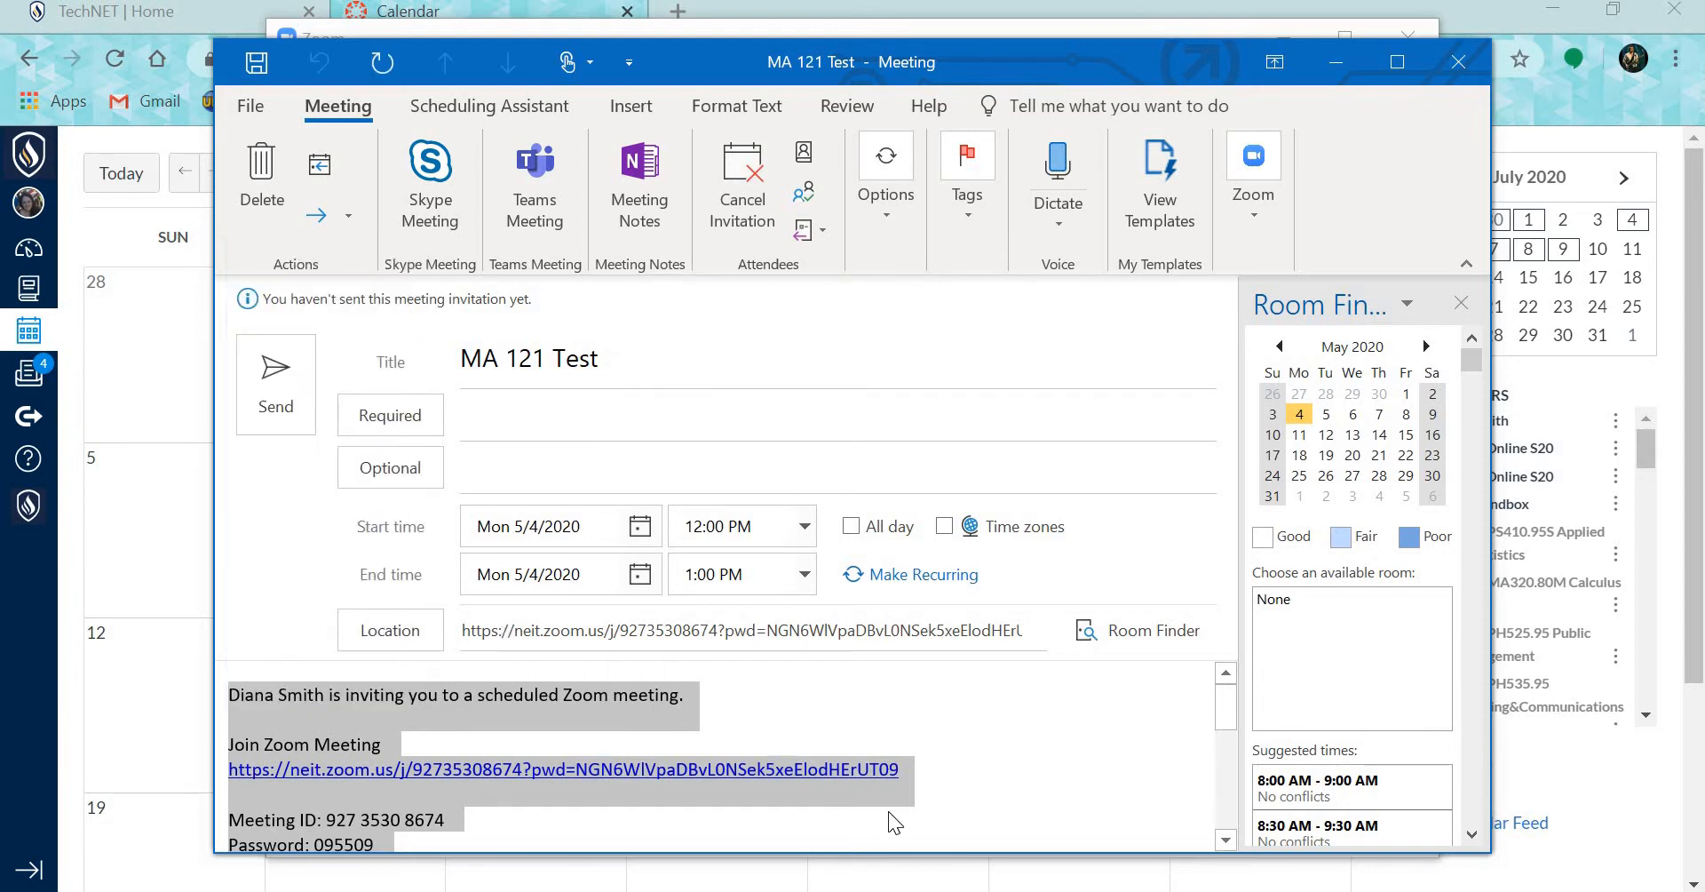
click(845, 707)
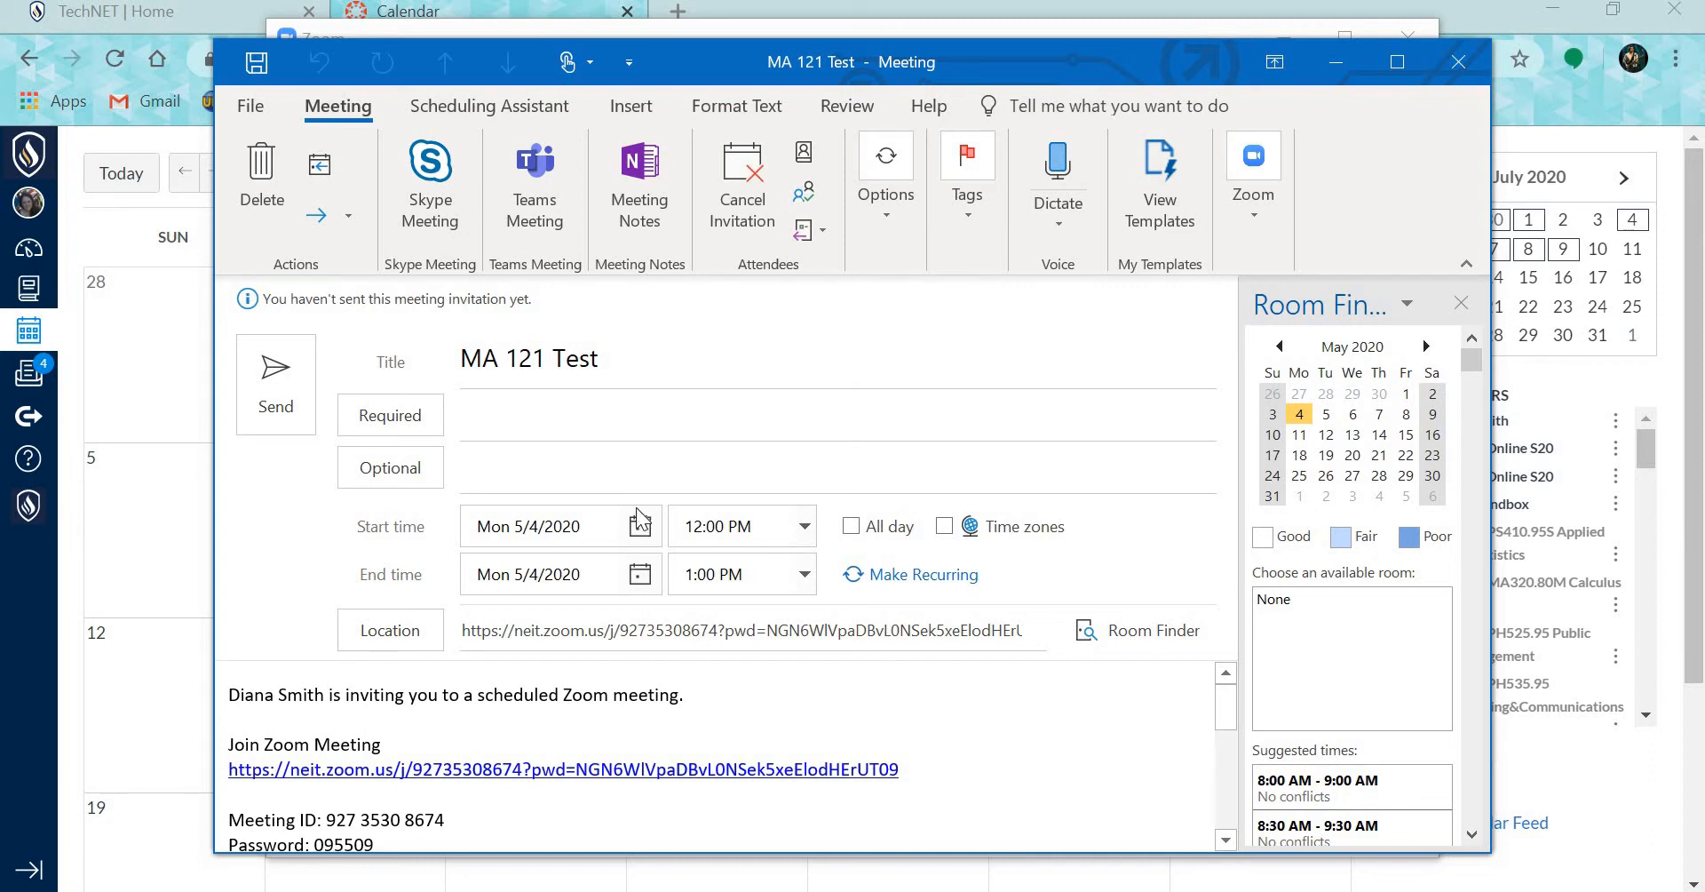
Step: Switch from the Outlook meeting to the Canvas calendar in the browser, leaving no event form open
click(99, 533)
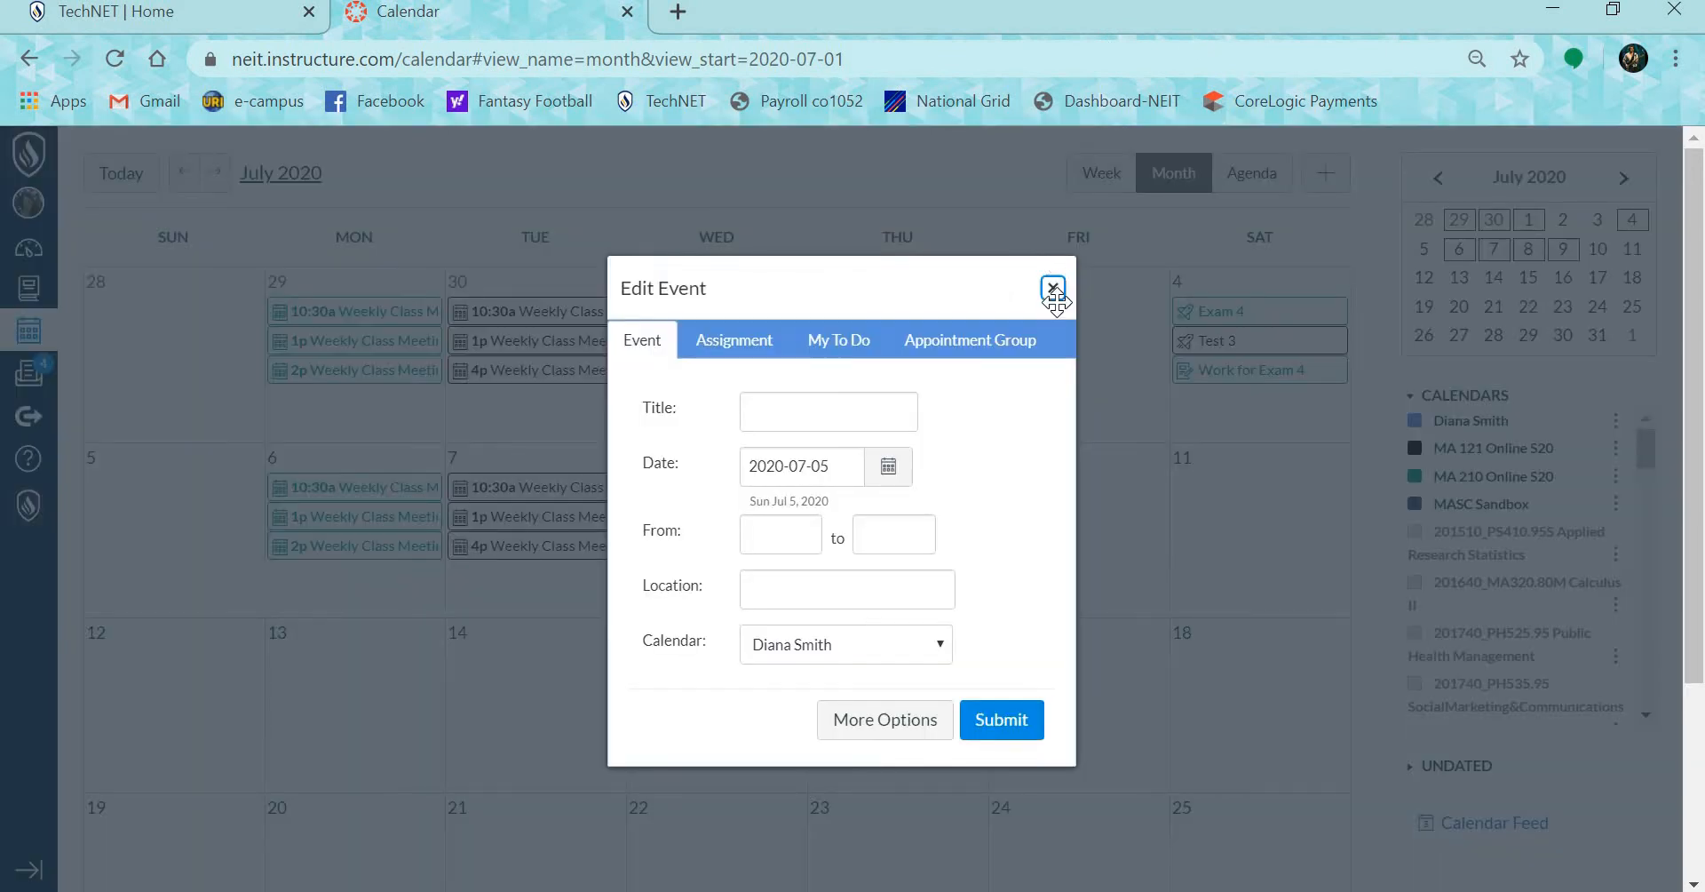
click(1051, 286)
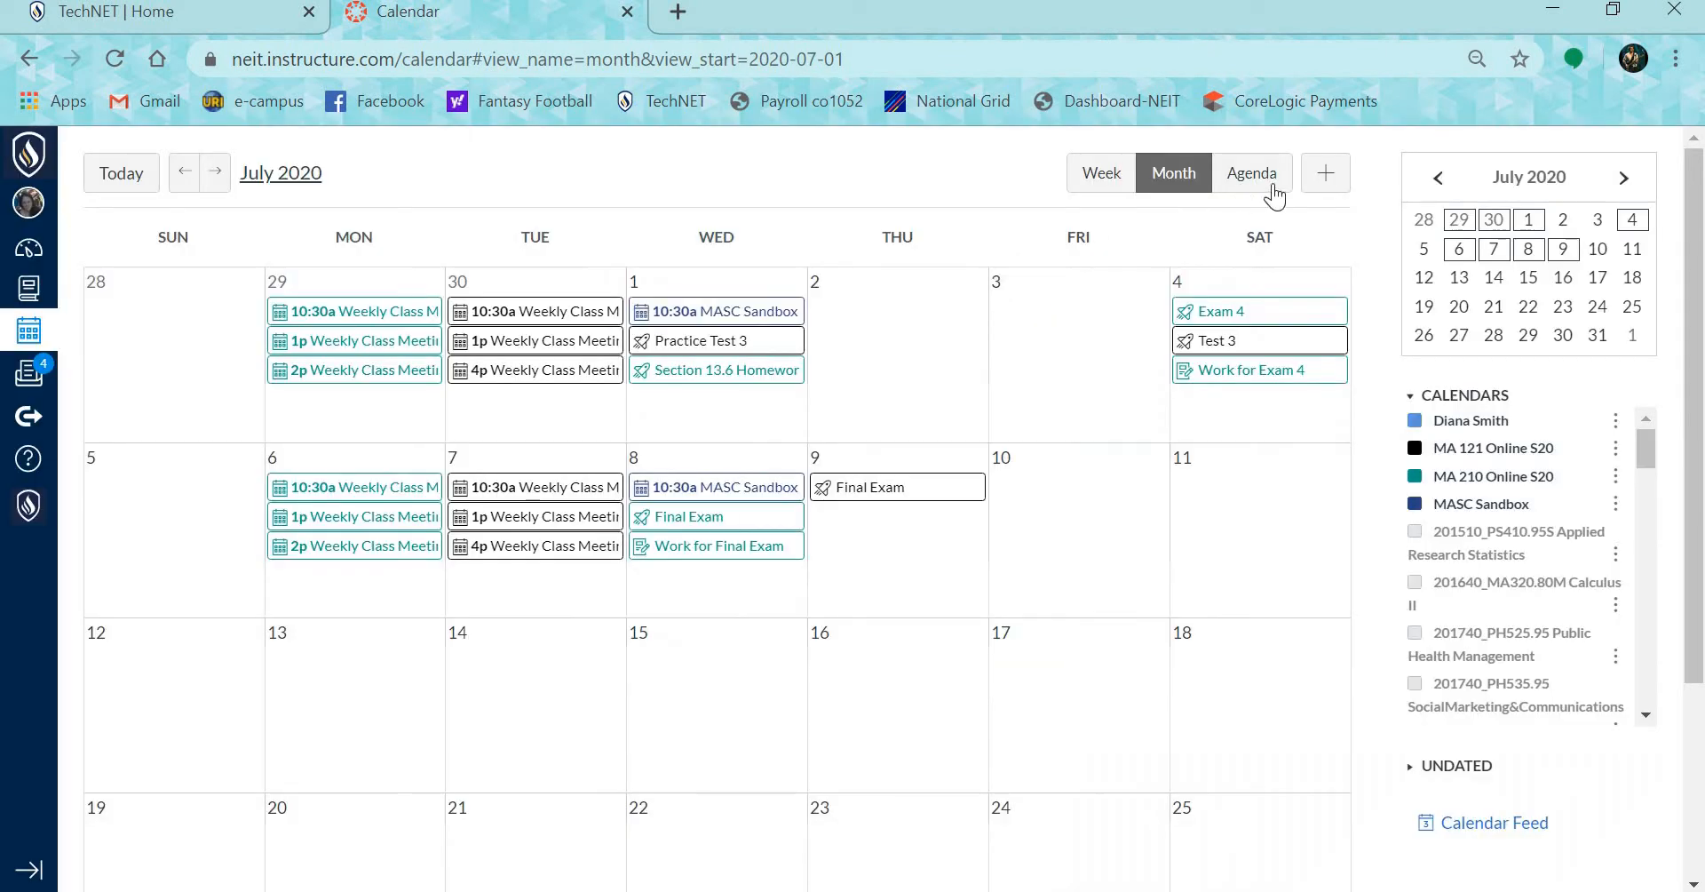
click(1336, 182)
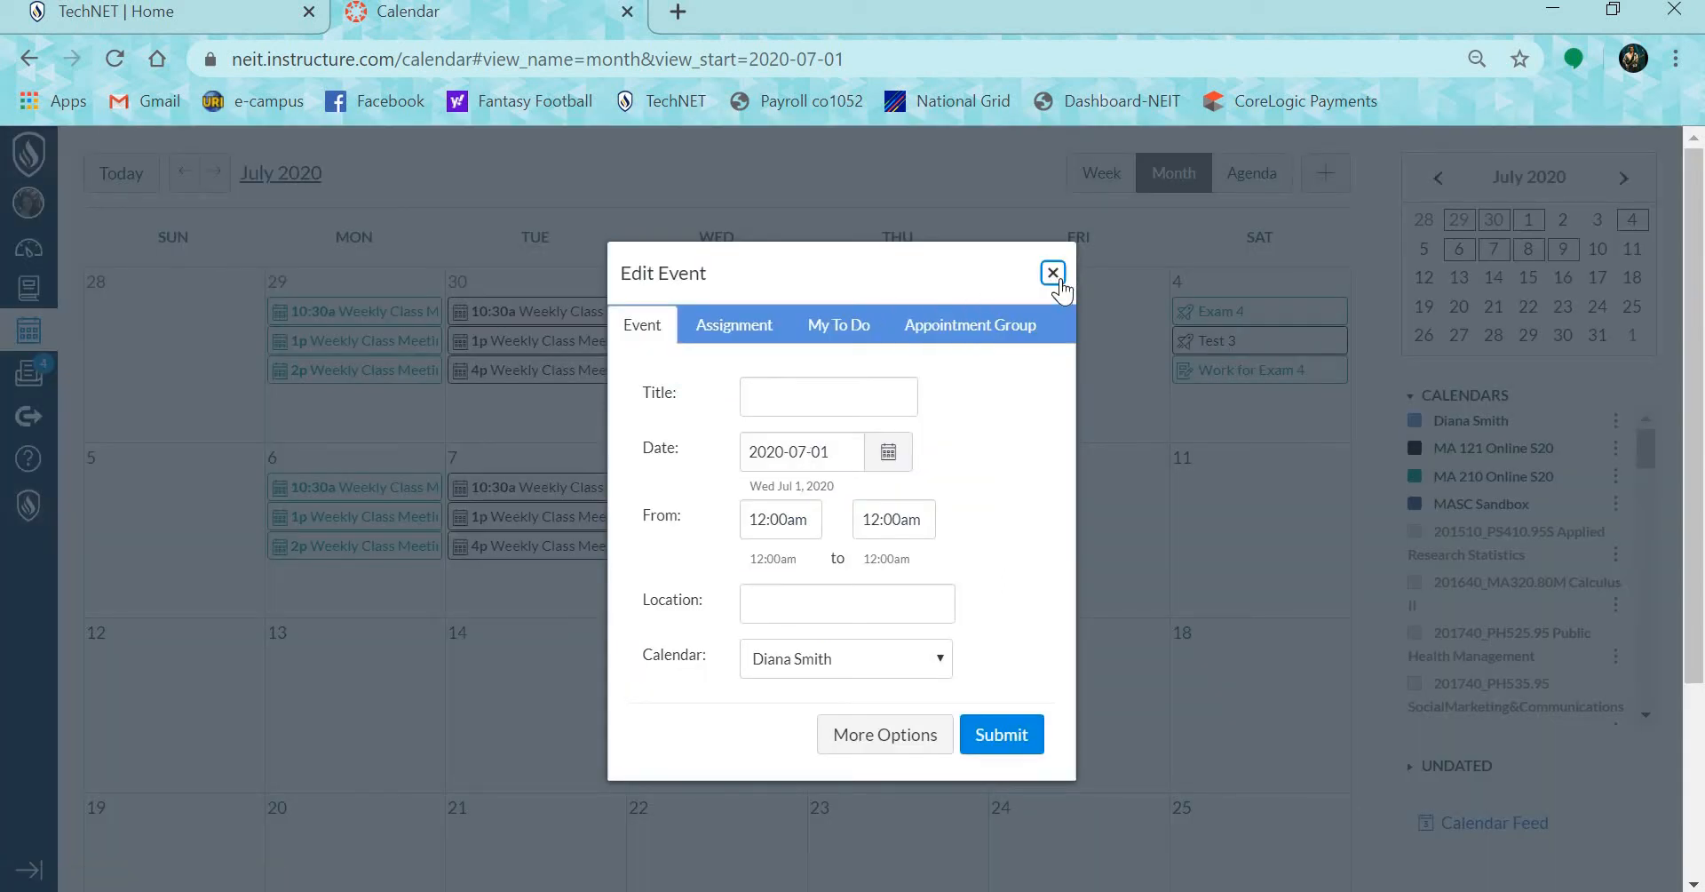
click(1061, 278)
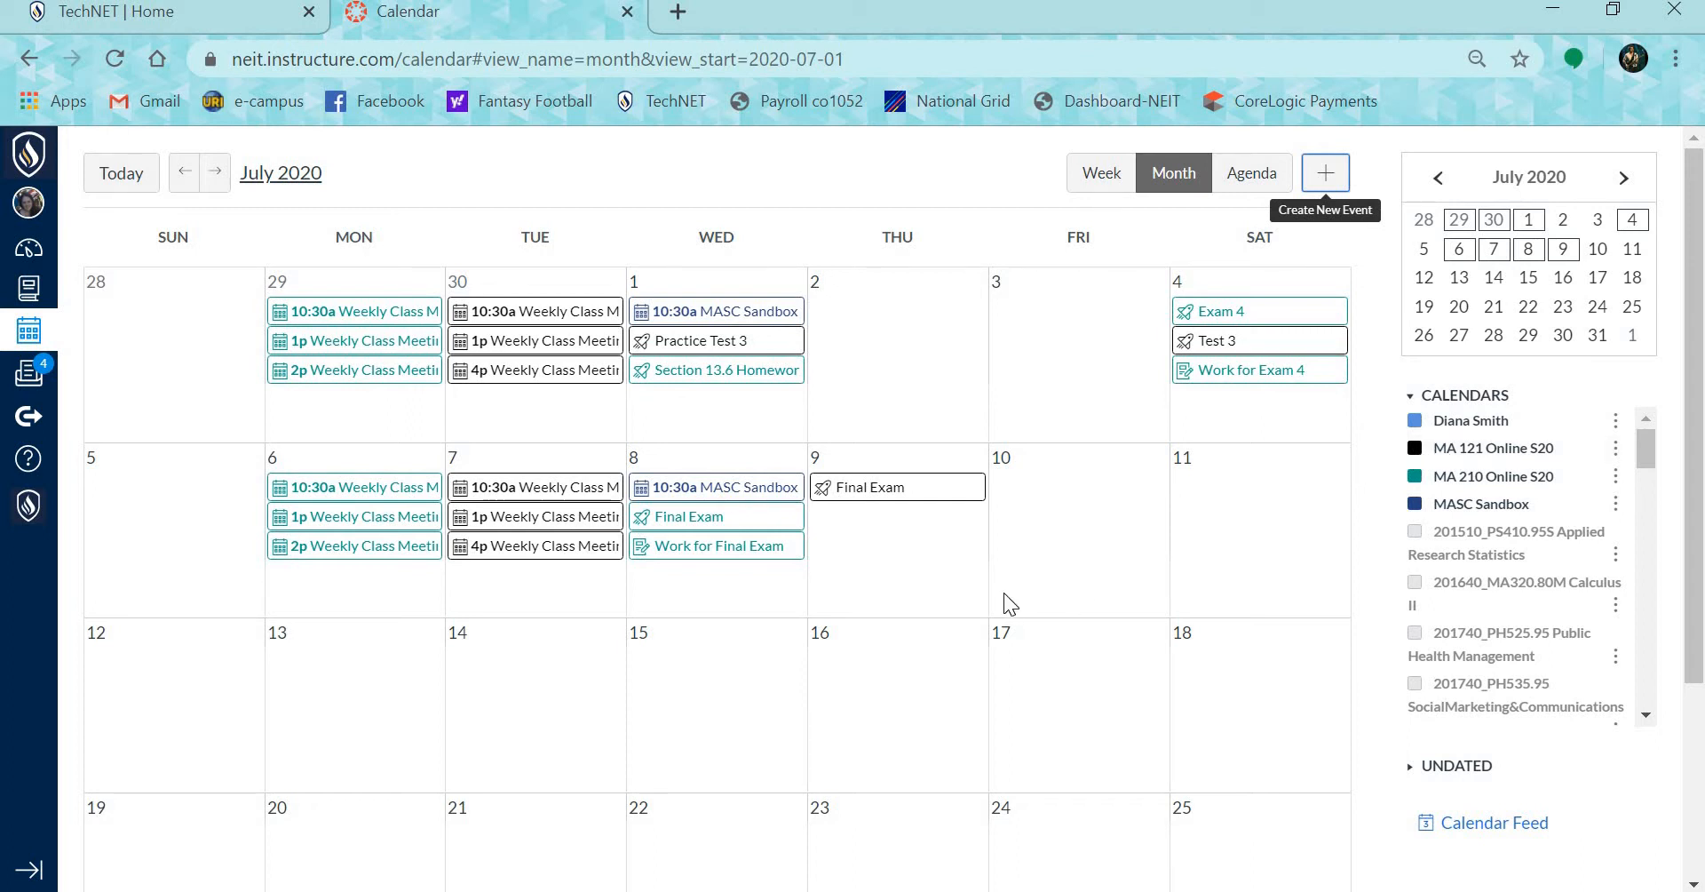
Step: Start a new event on the MA 121 Online S20 calendar and open its full editor with more options
click(1326, 174)
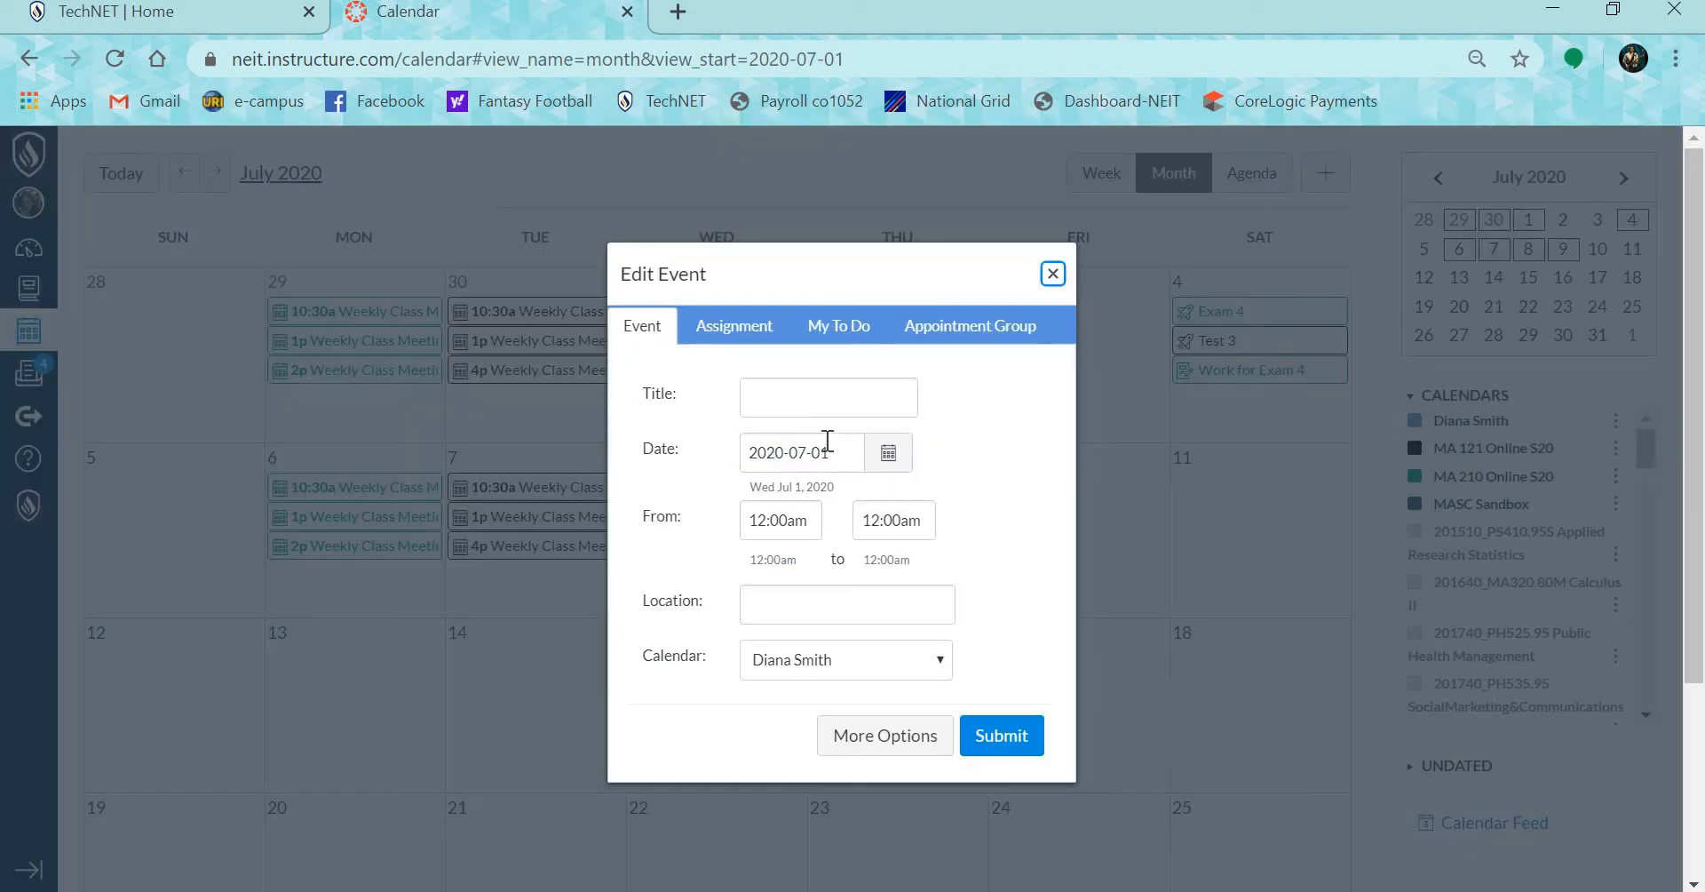
click(829, 661)
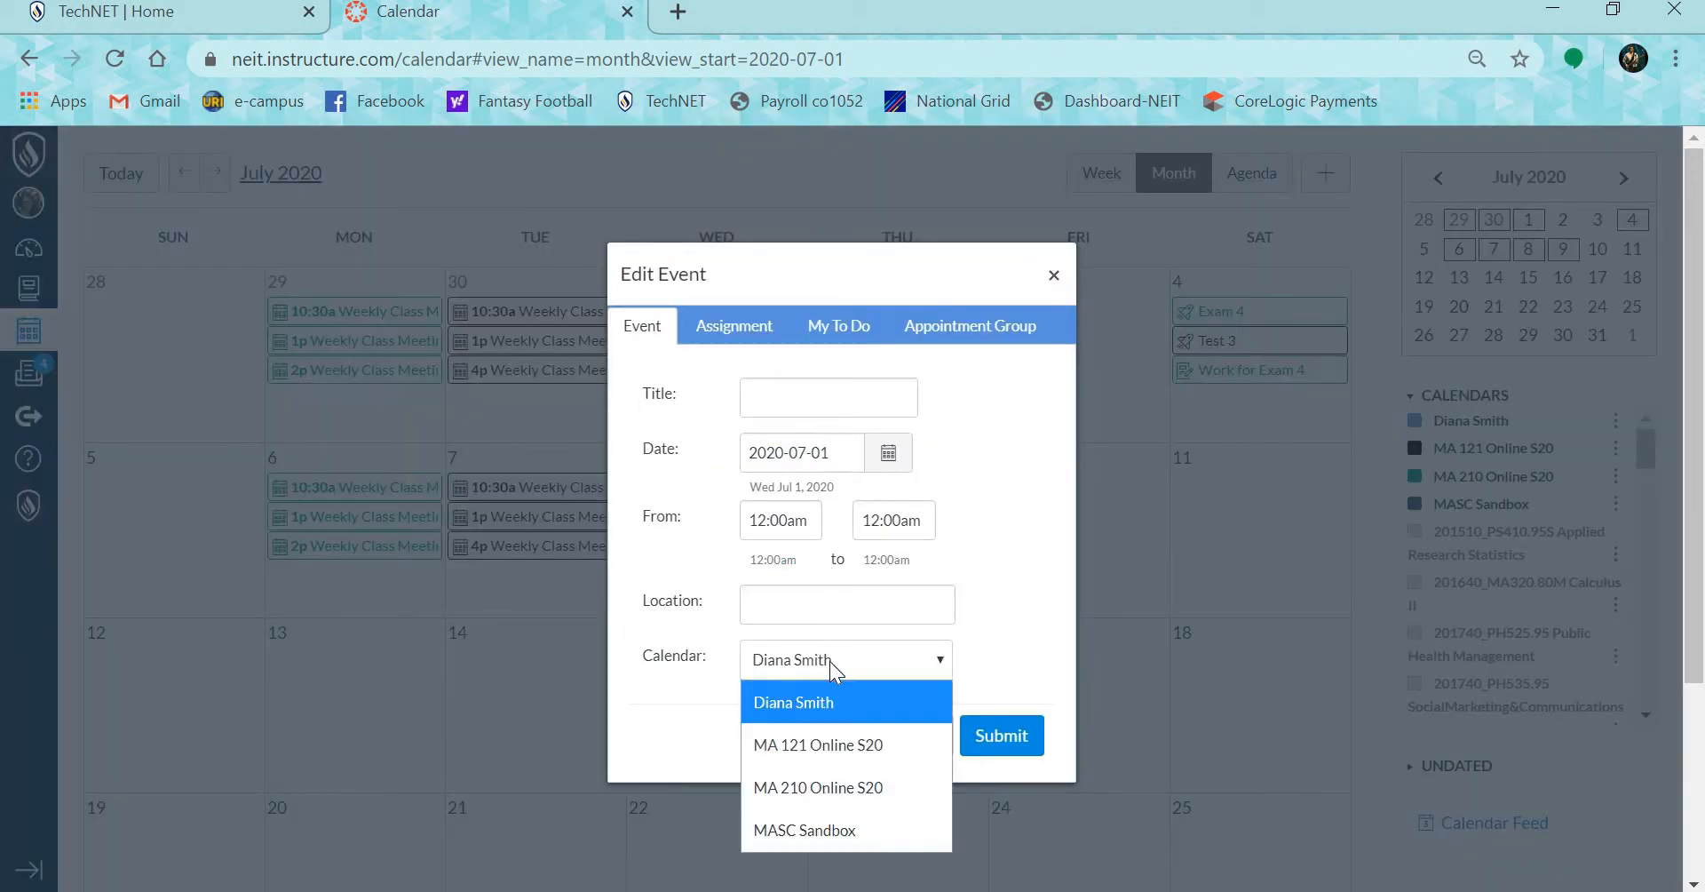
click(845, 746)
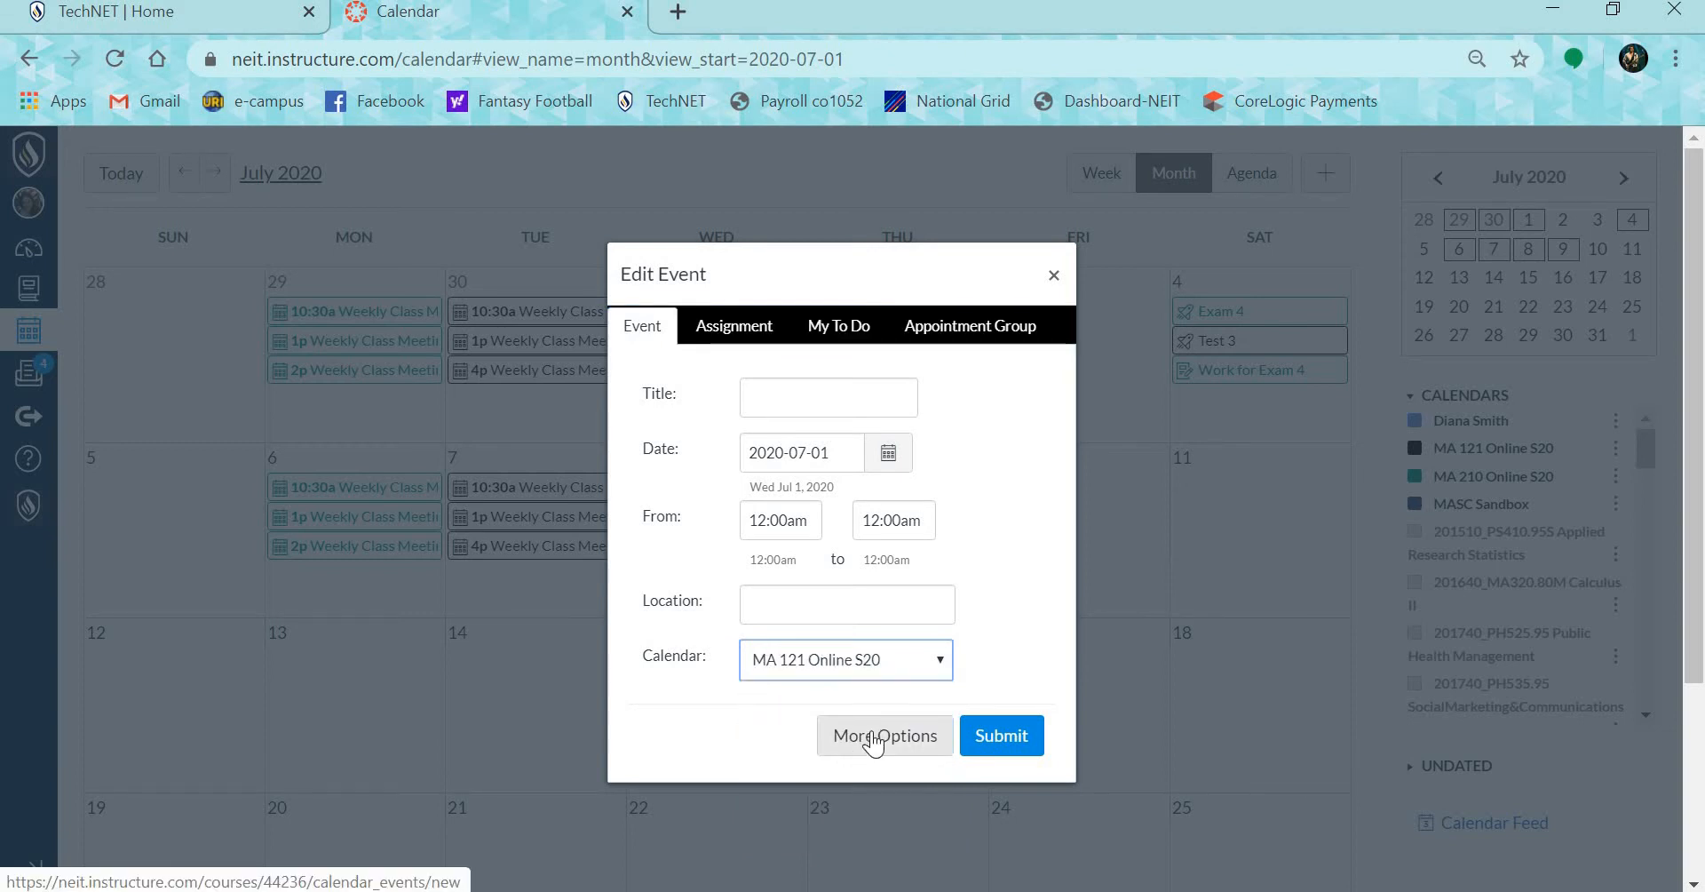
click(848, 755)
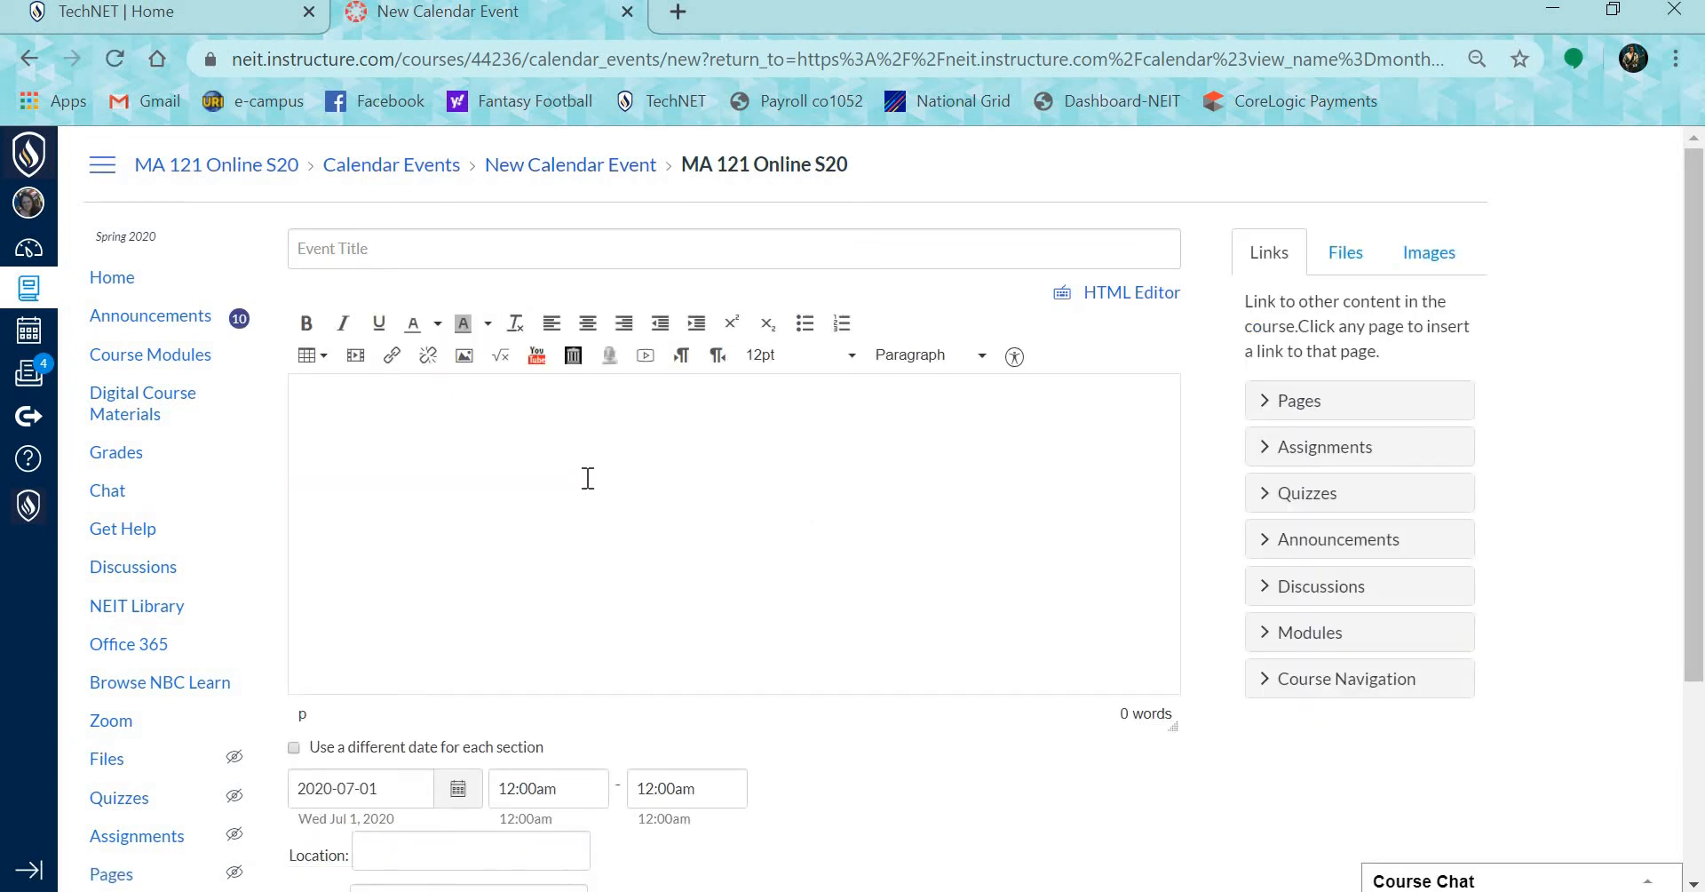
Step: Paste the copied Zoom invitation into the event description and title the event "MA 121 Test"
key(shift+F10)
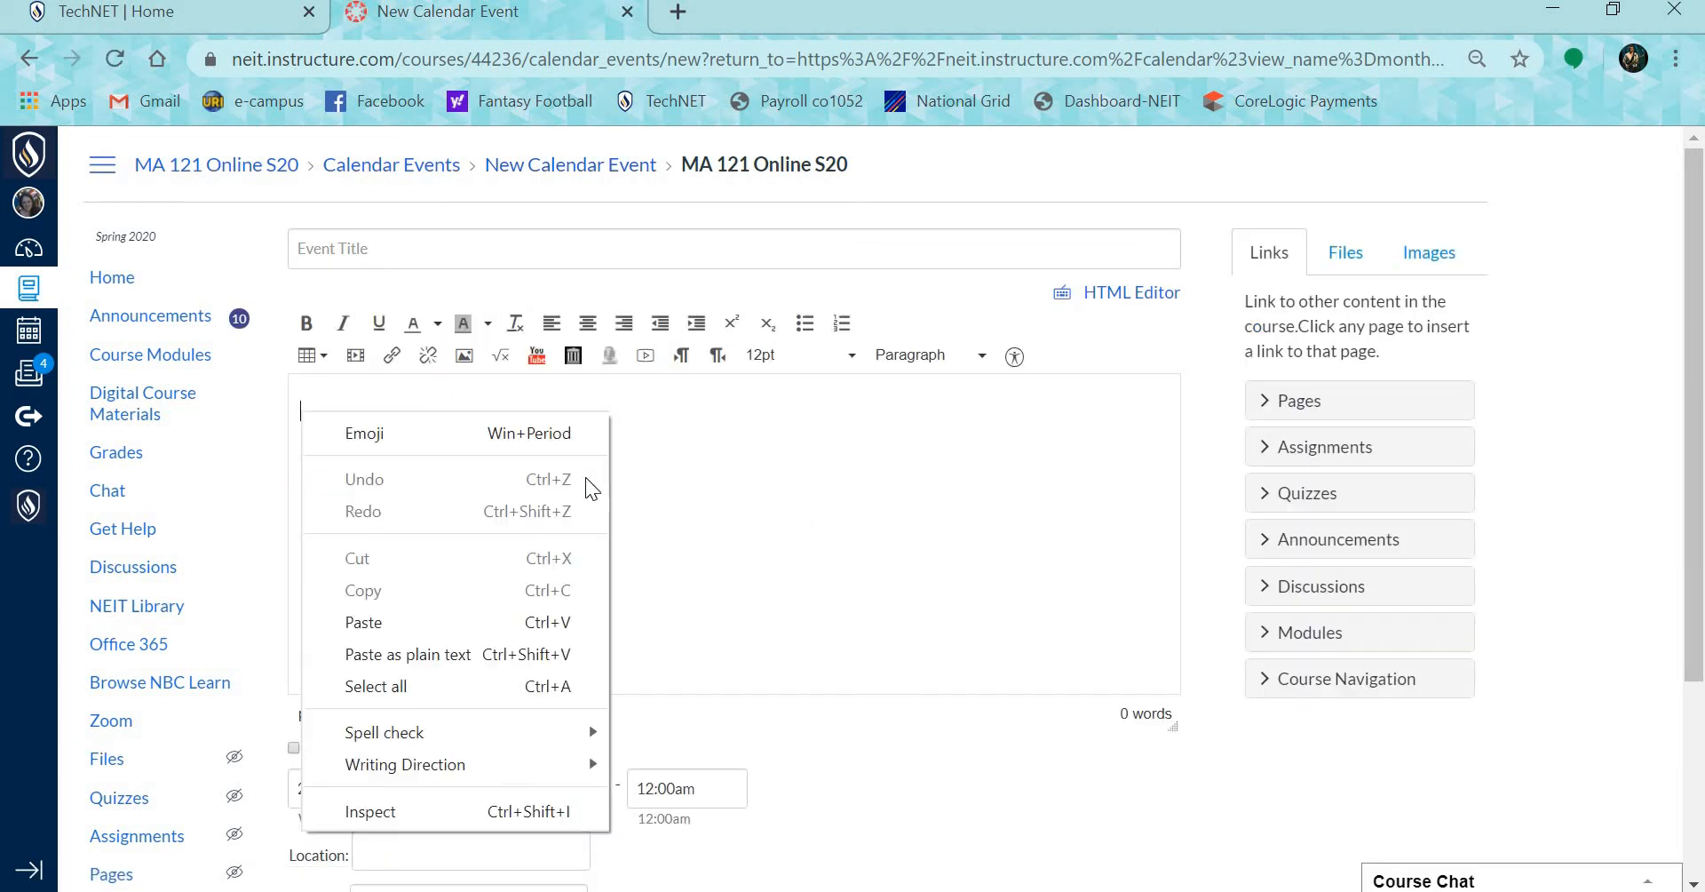
click(419, 622)
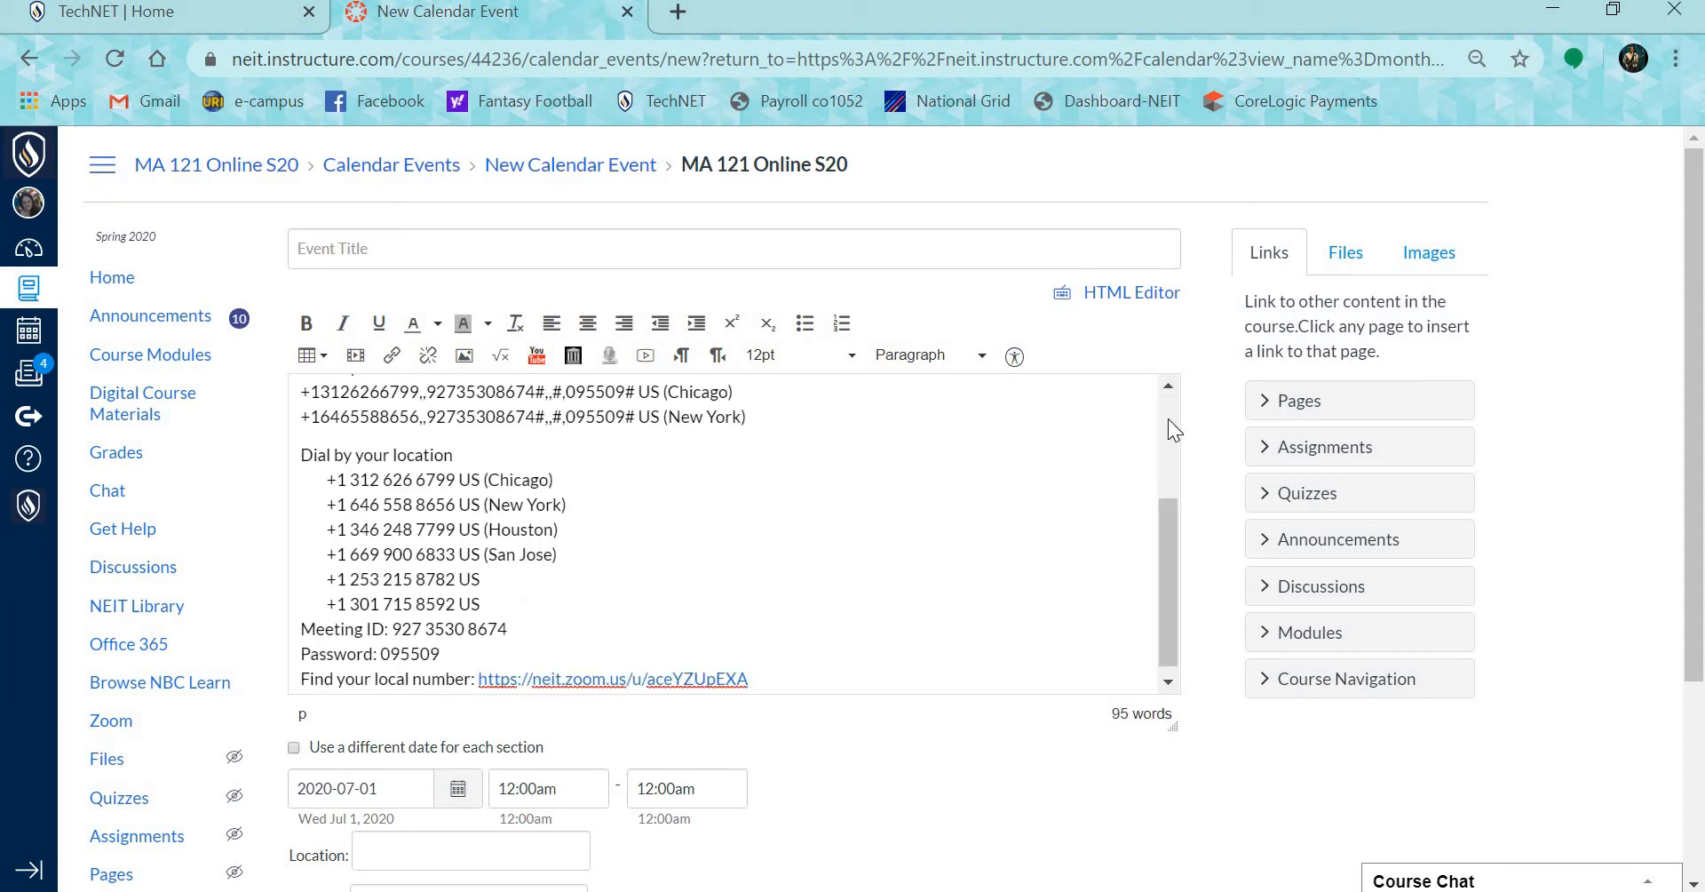
click(1171, 416)
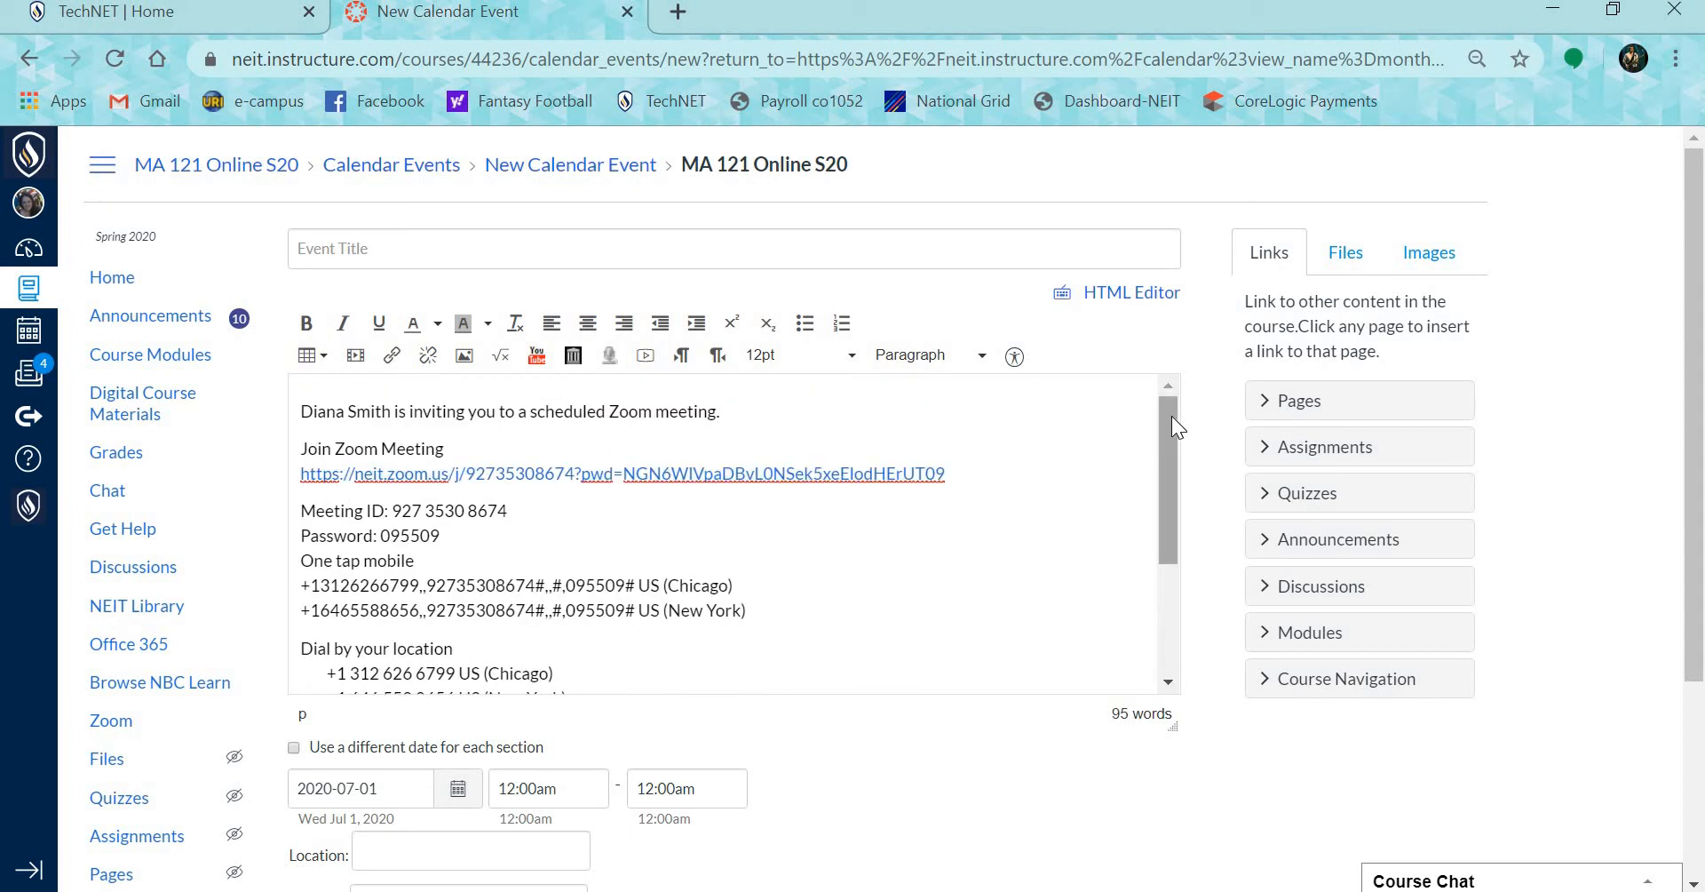
click(531, 233)
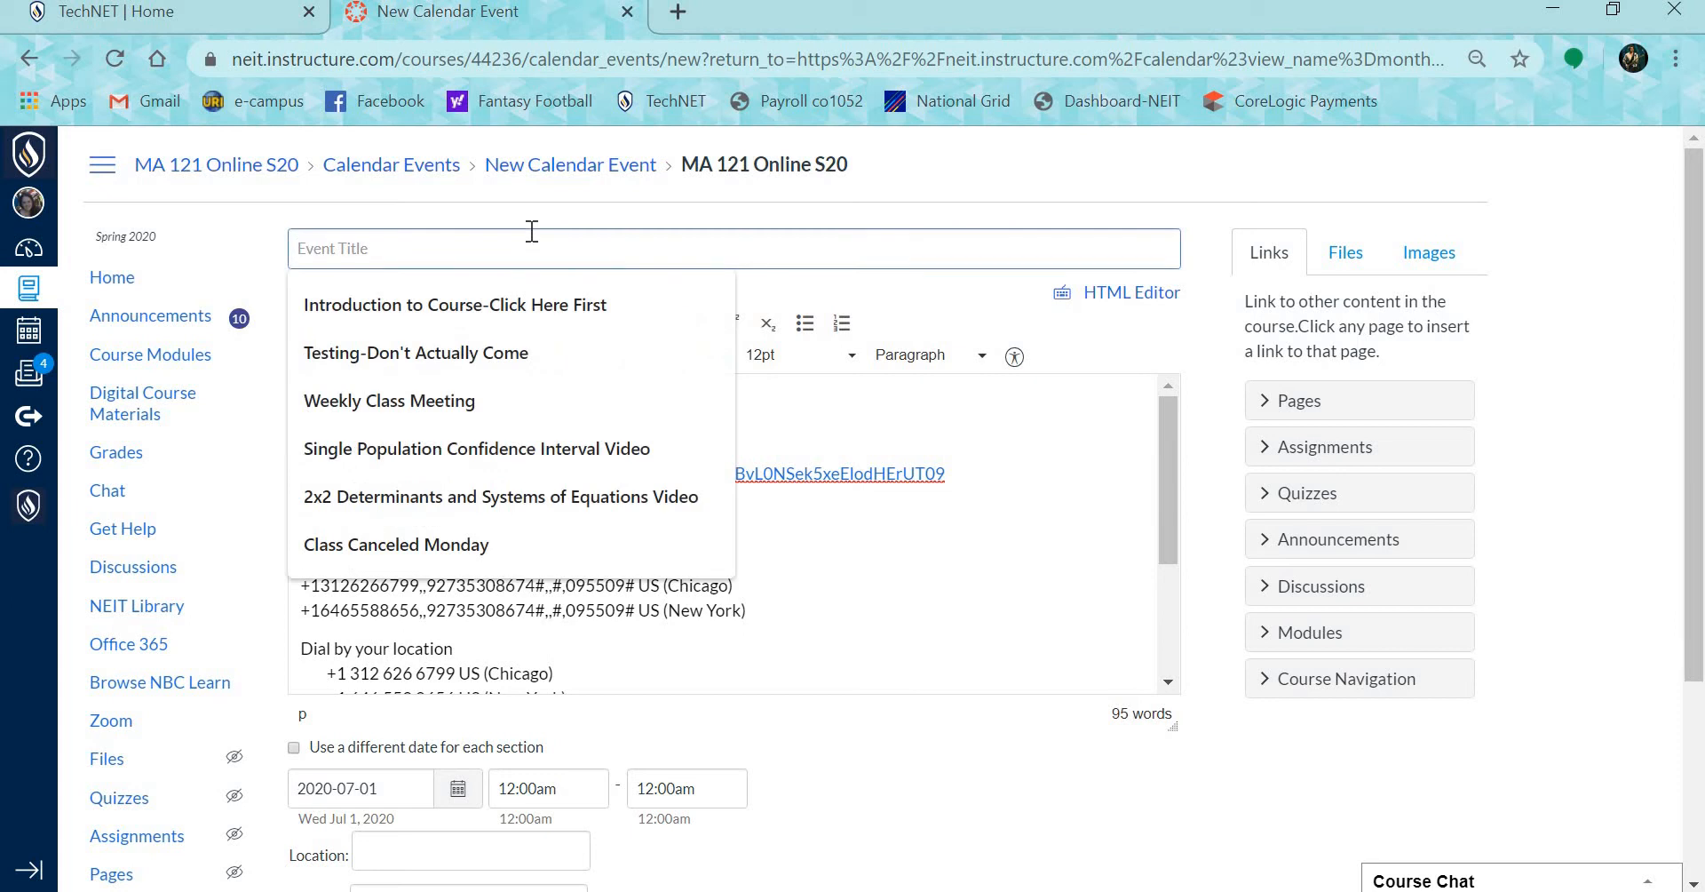
text(MA 121 Test)
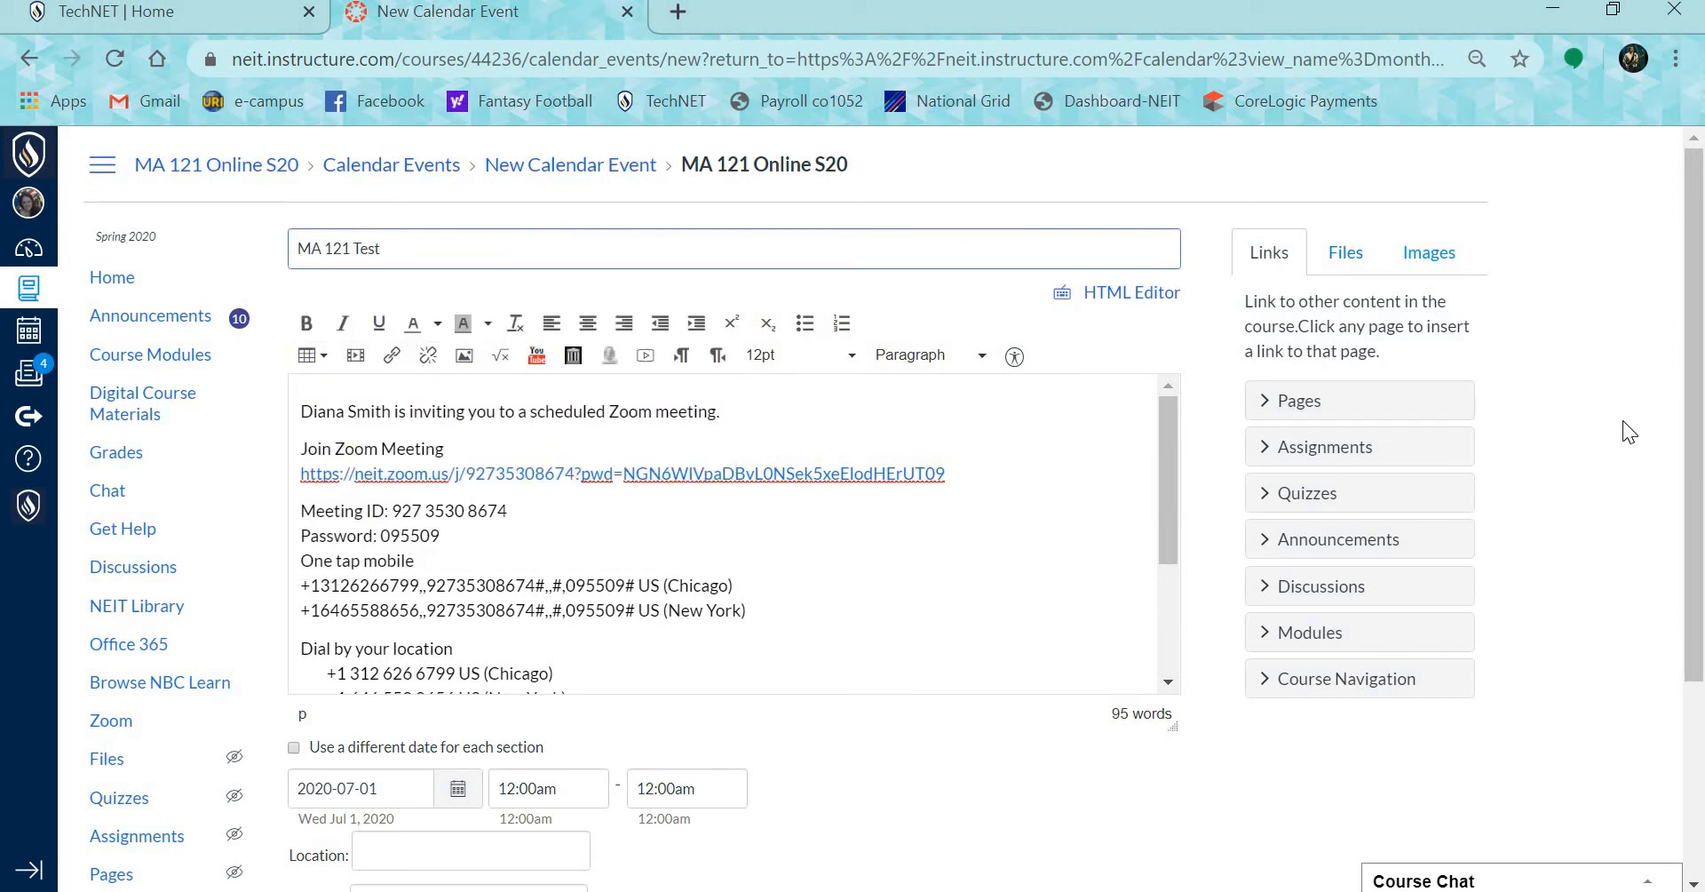
Step: Enable a different date for each section and set the event location to Zoom
scroll(1623, 419, down, 3)
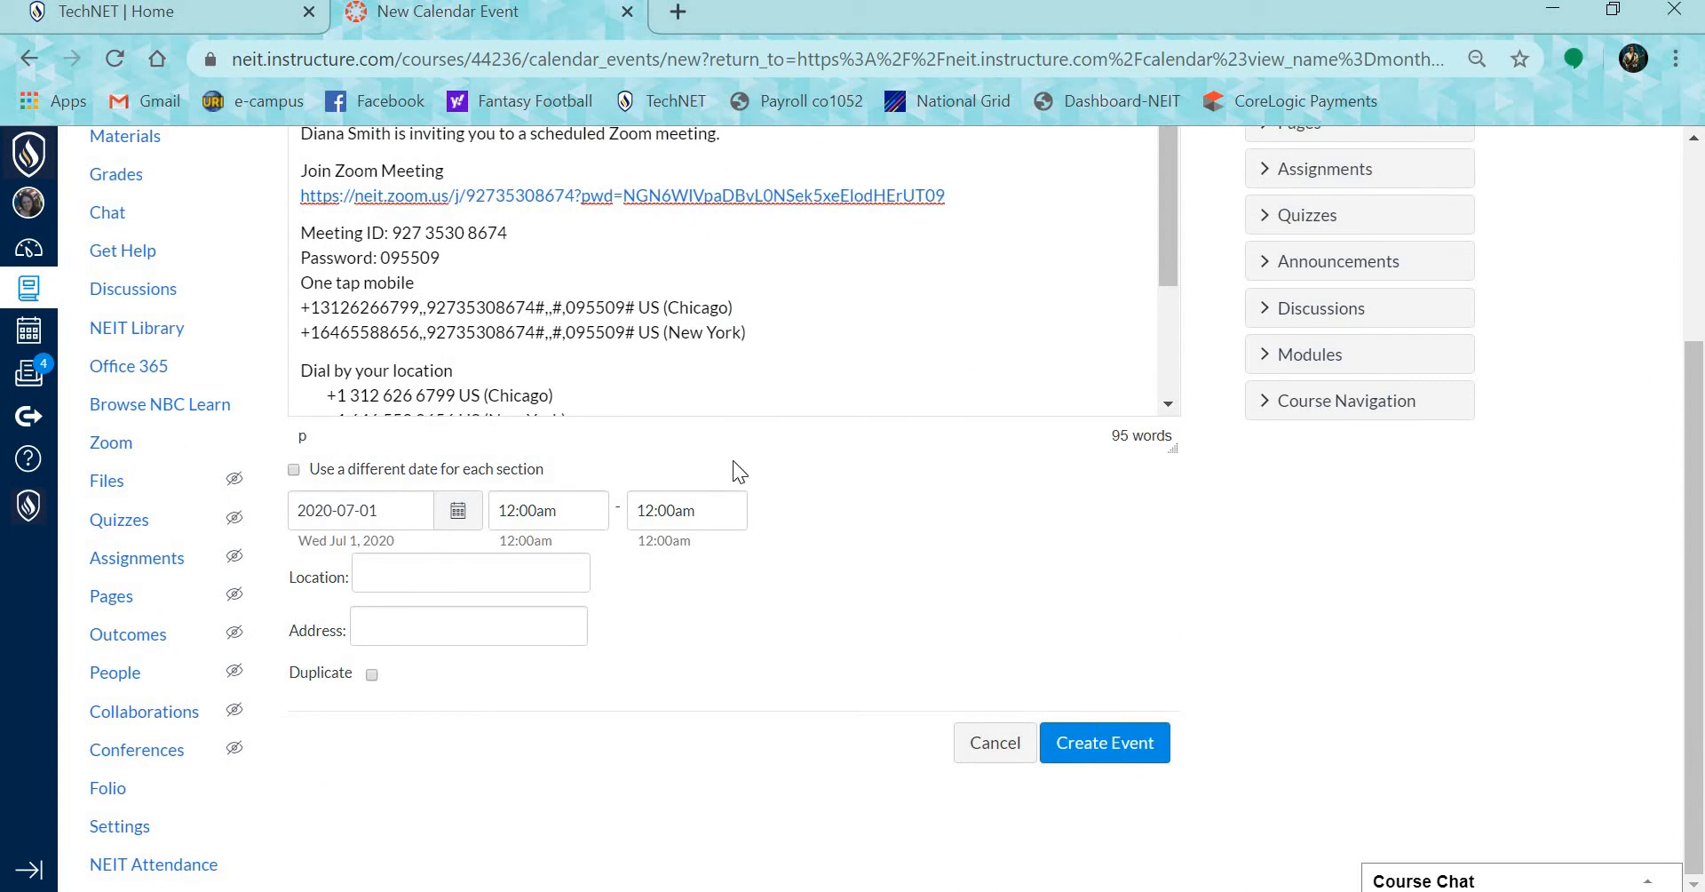
click(294, 471)
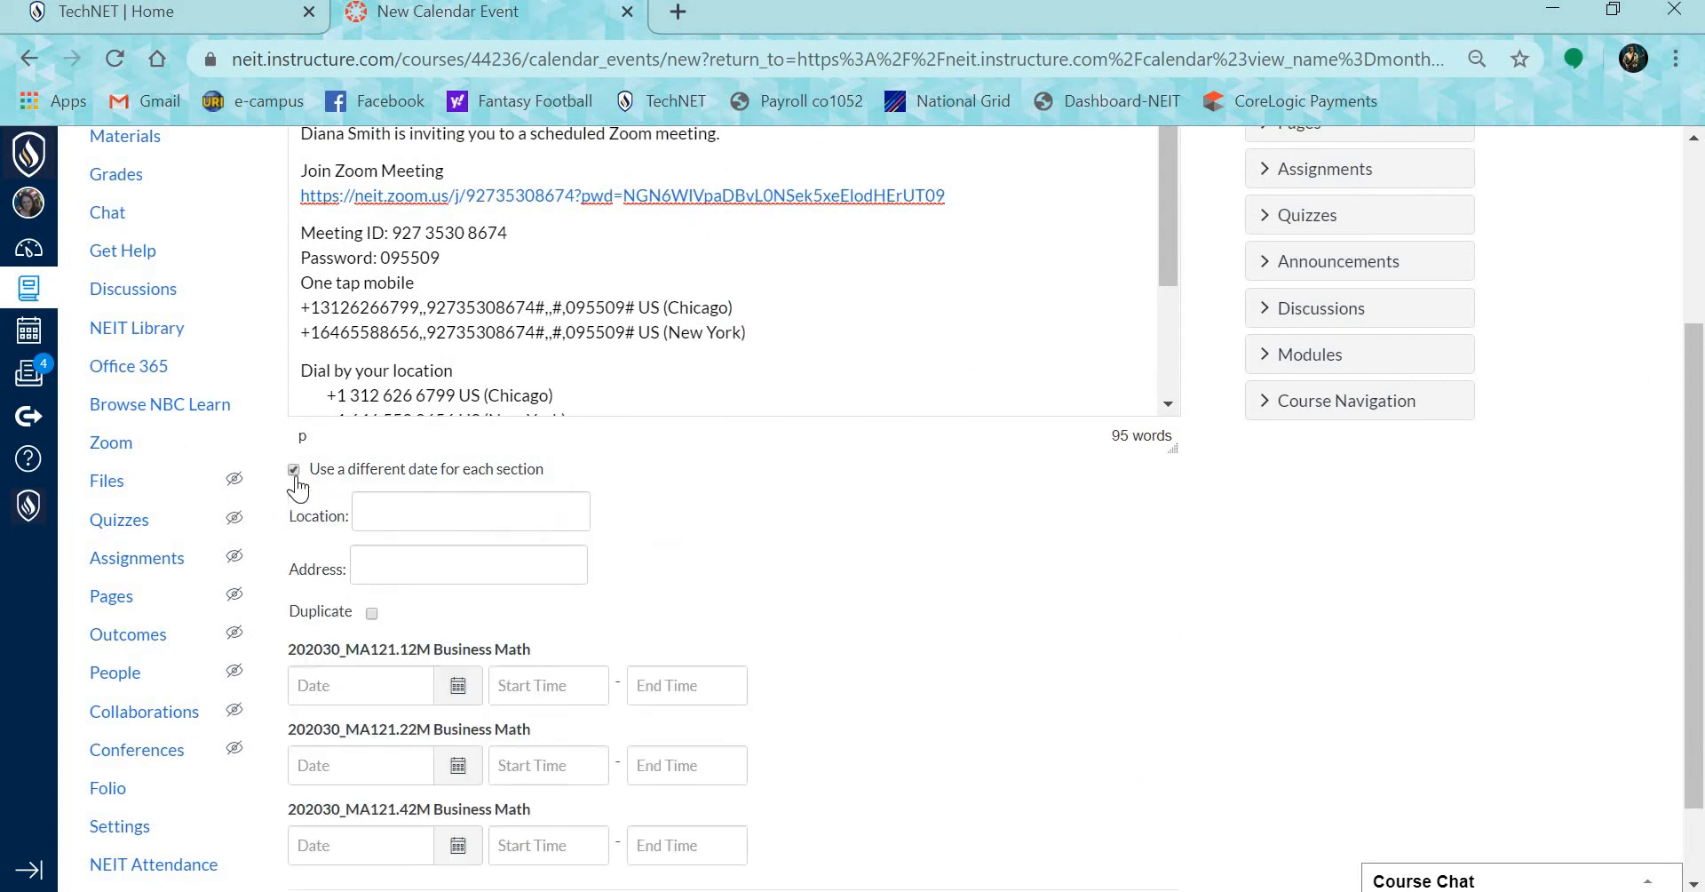
click(477, 501)
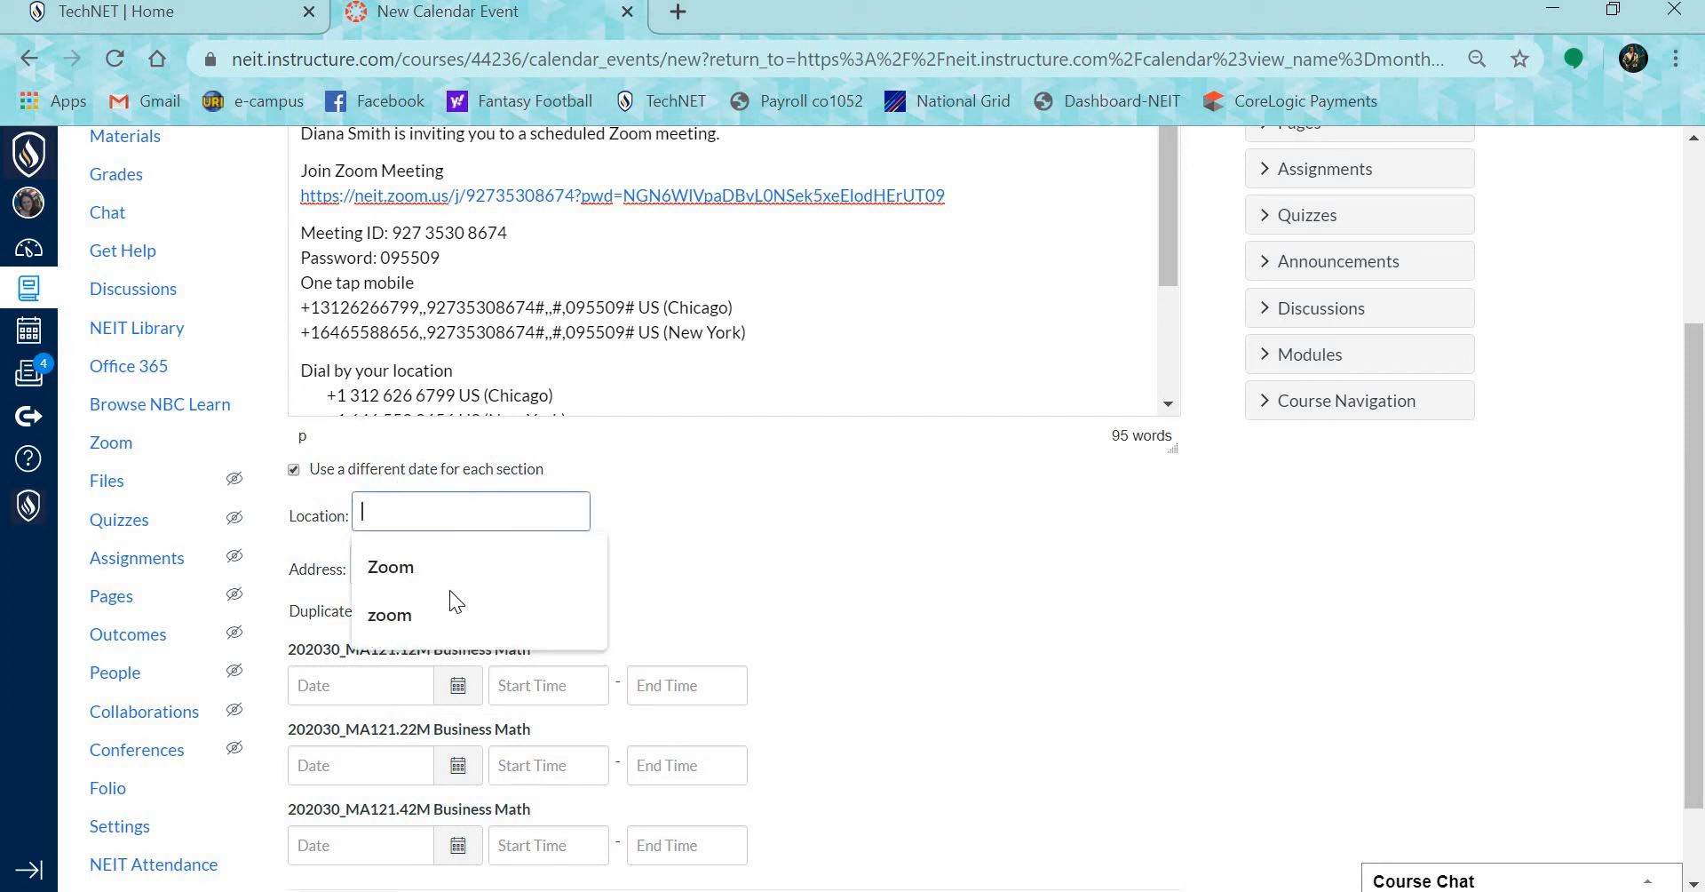
click(451, 567)
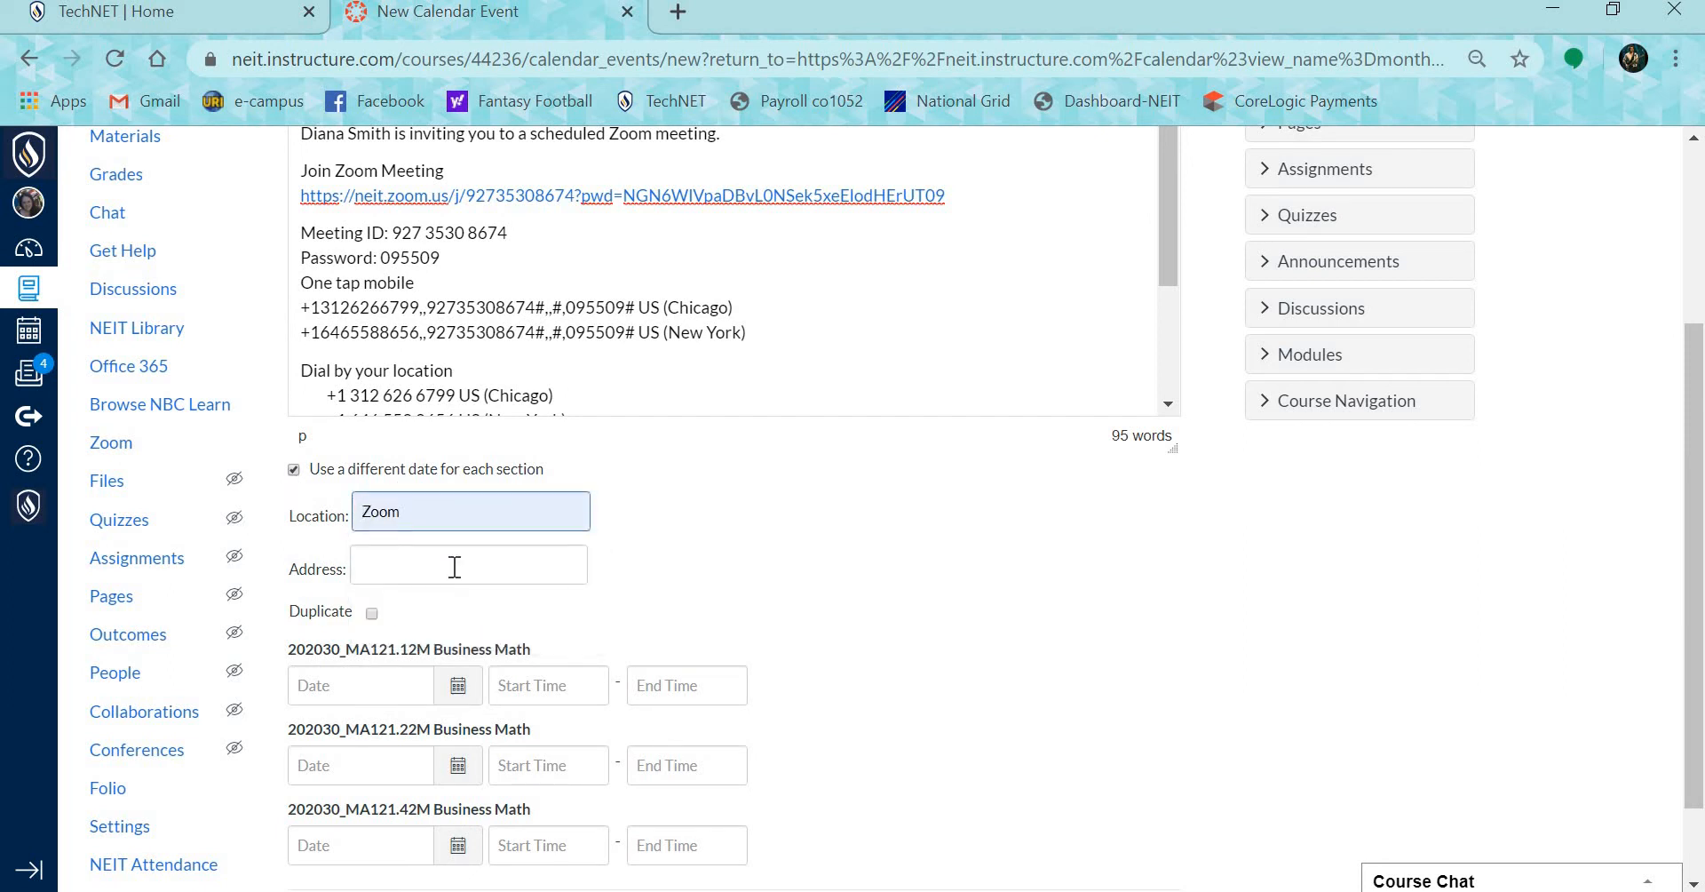
Step: Copy the Join Zoom Meeting link from the description and paste it as the event's address
click(454, 566)
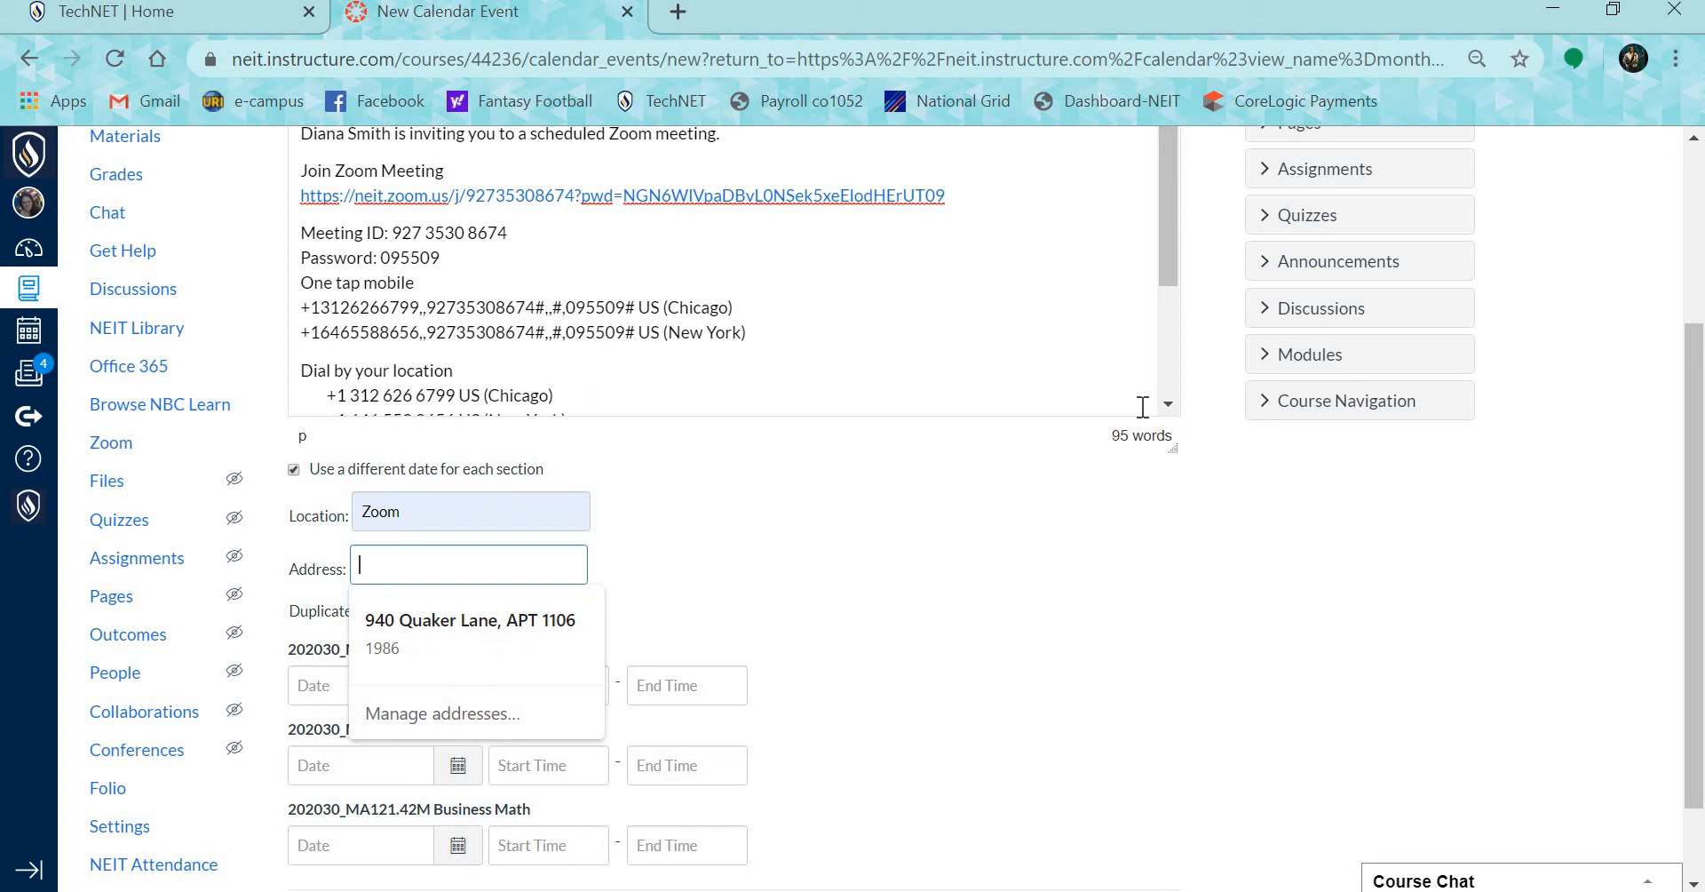
click(1198, 398)
scroll(1279, 222, up, 3)
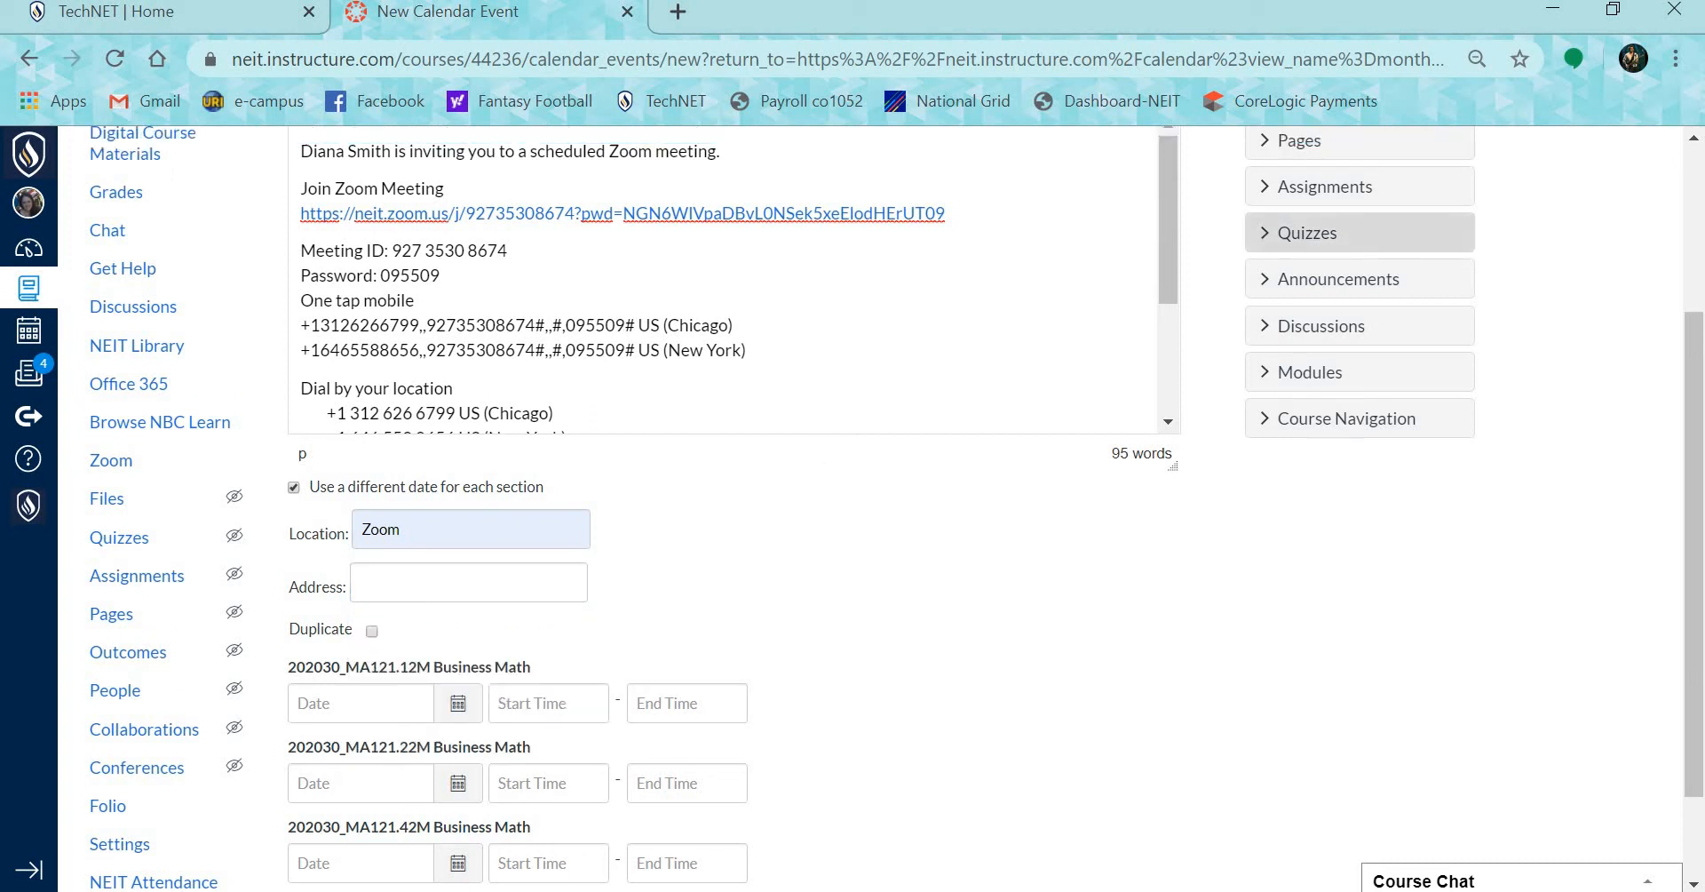
click(1054, 382)
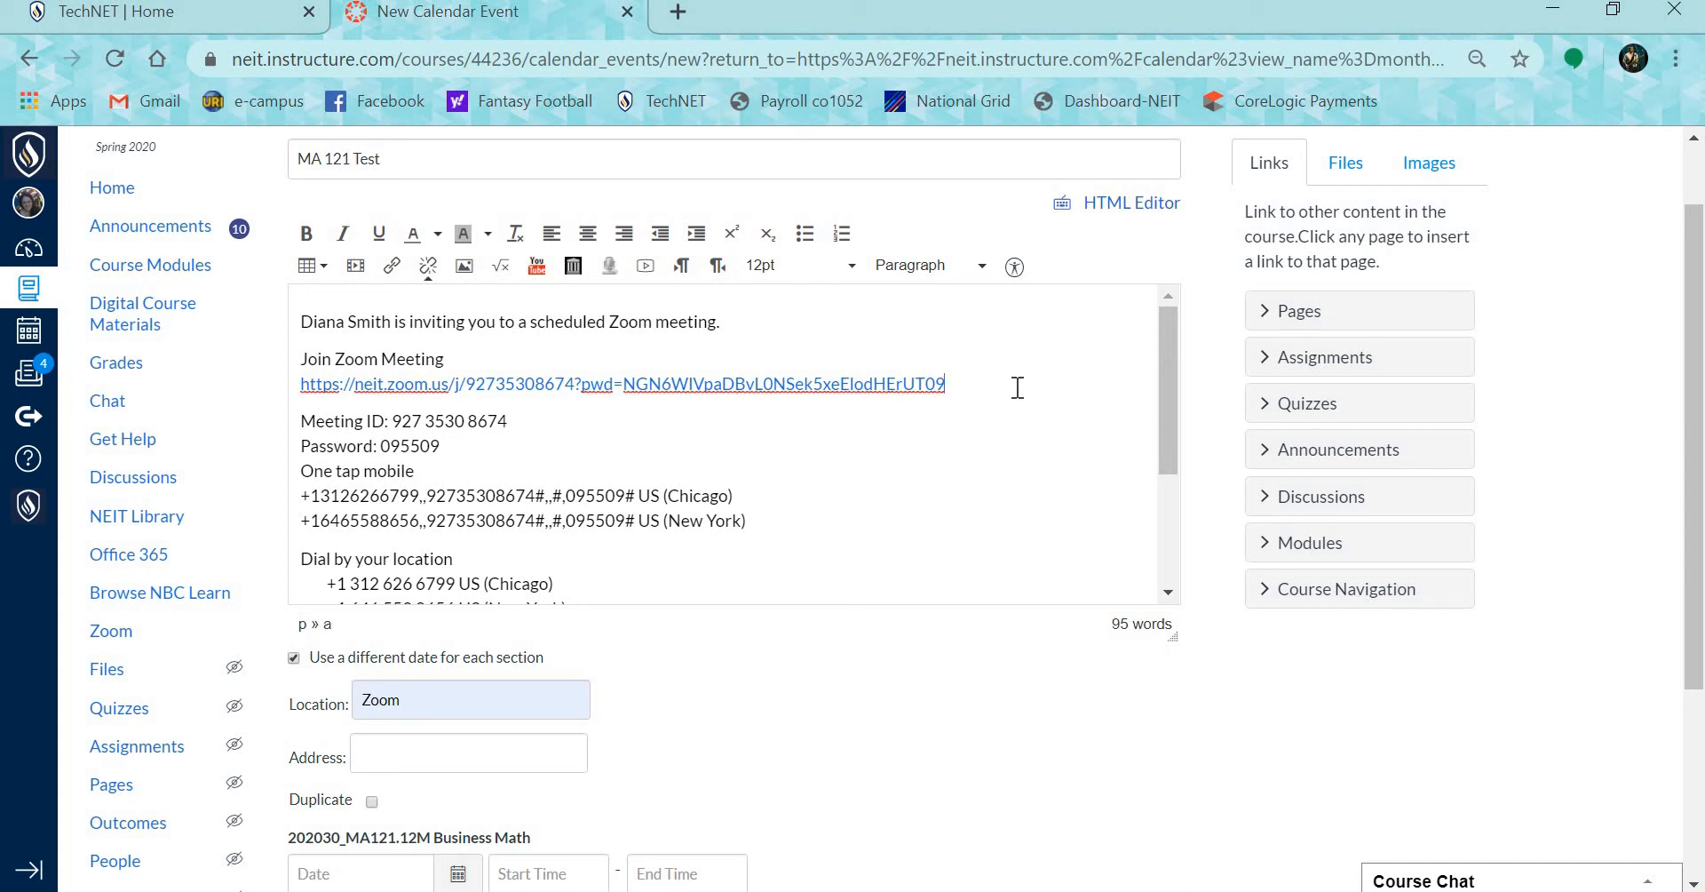
key(shift+Home)
key(ctrl+c)
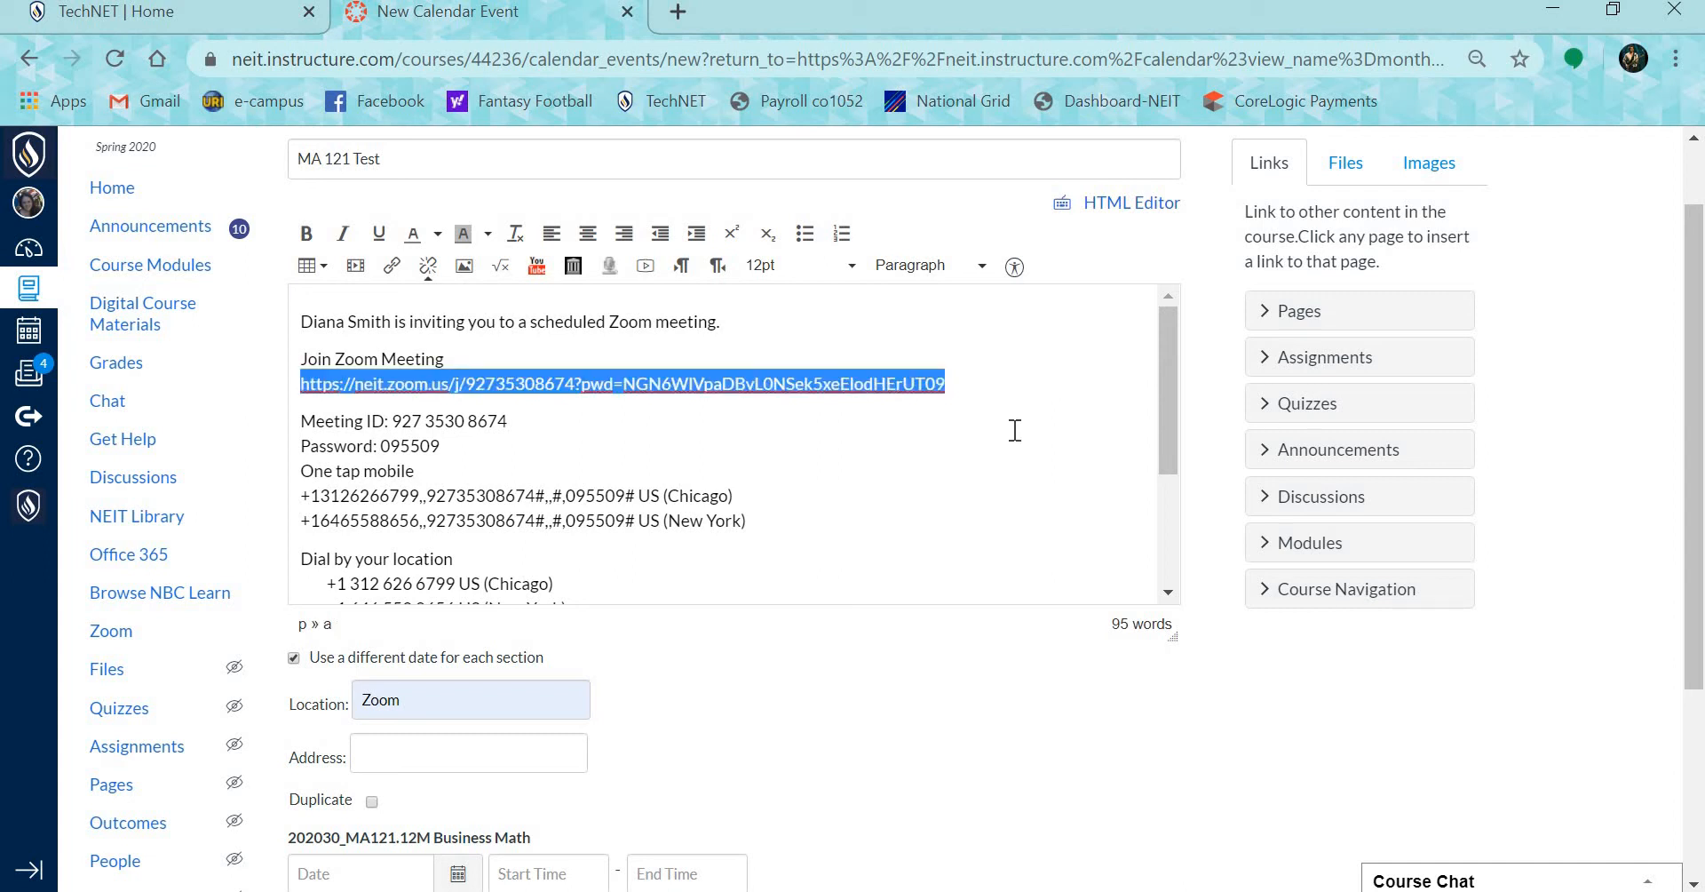
click(850, 426)
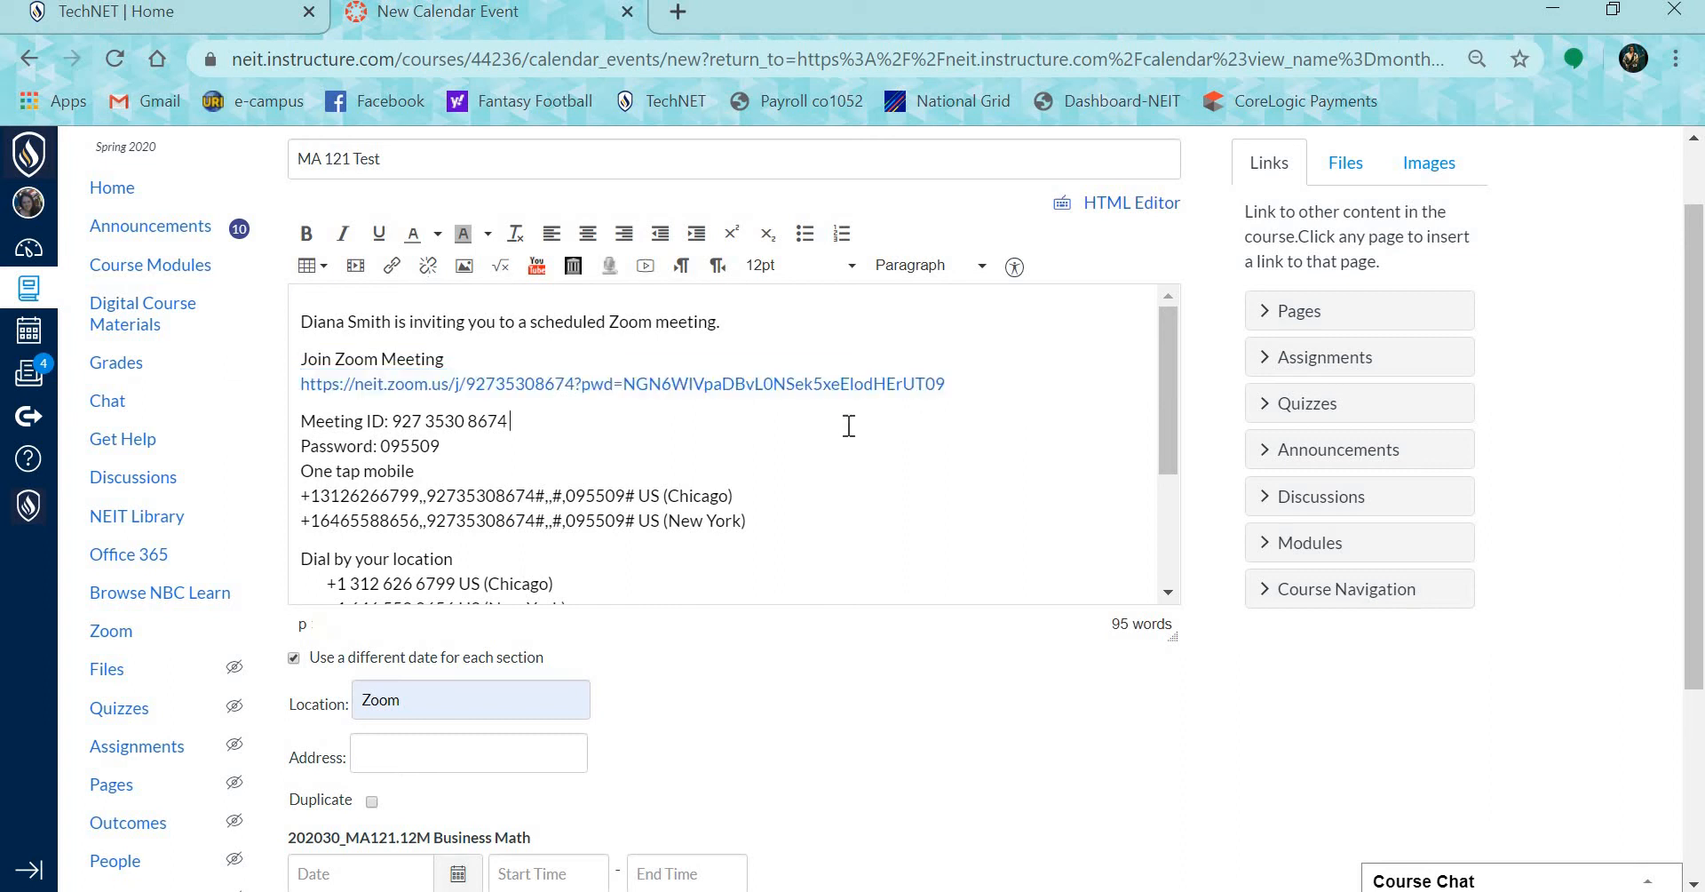
click(537, 759)
key(ctrl+v)
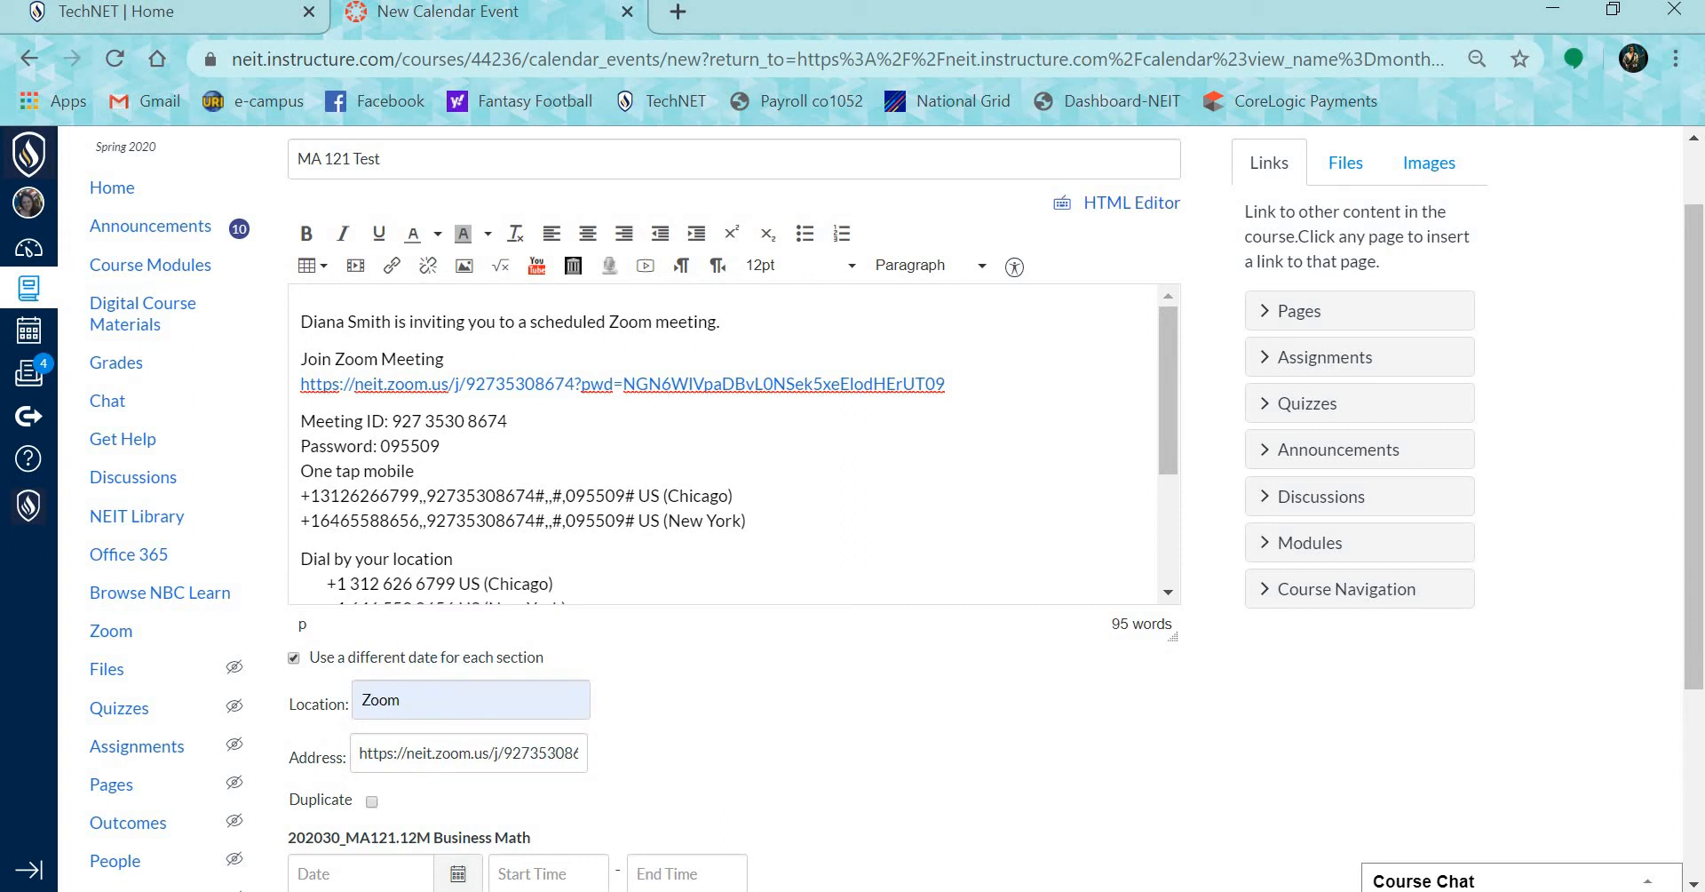
Step: Turn on duplication for the event, repeating every 1 week for 9 additional occurrences
scroll(723, 739, down, 3)
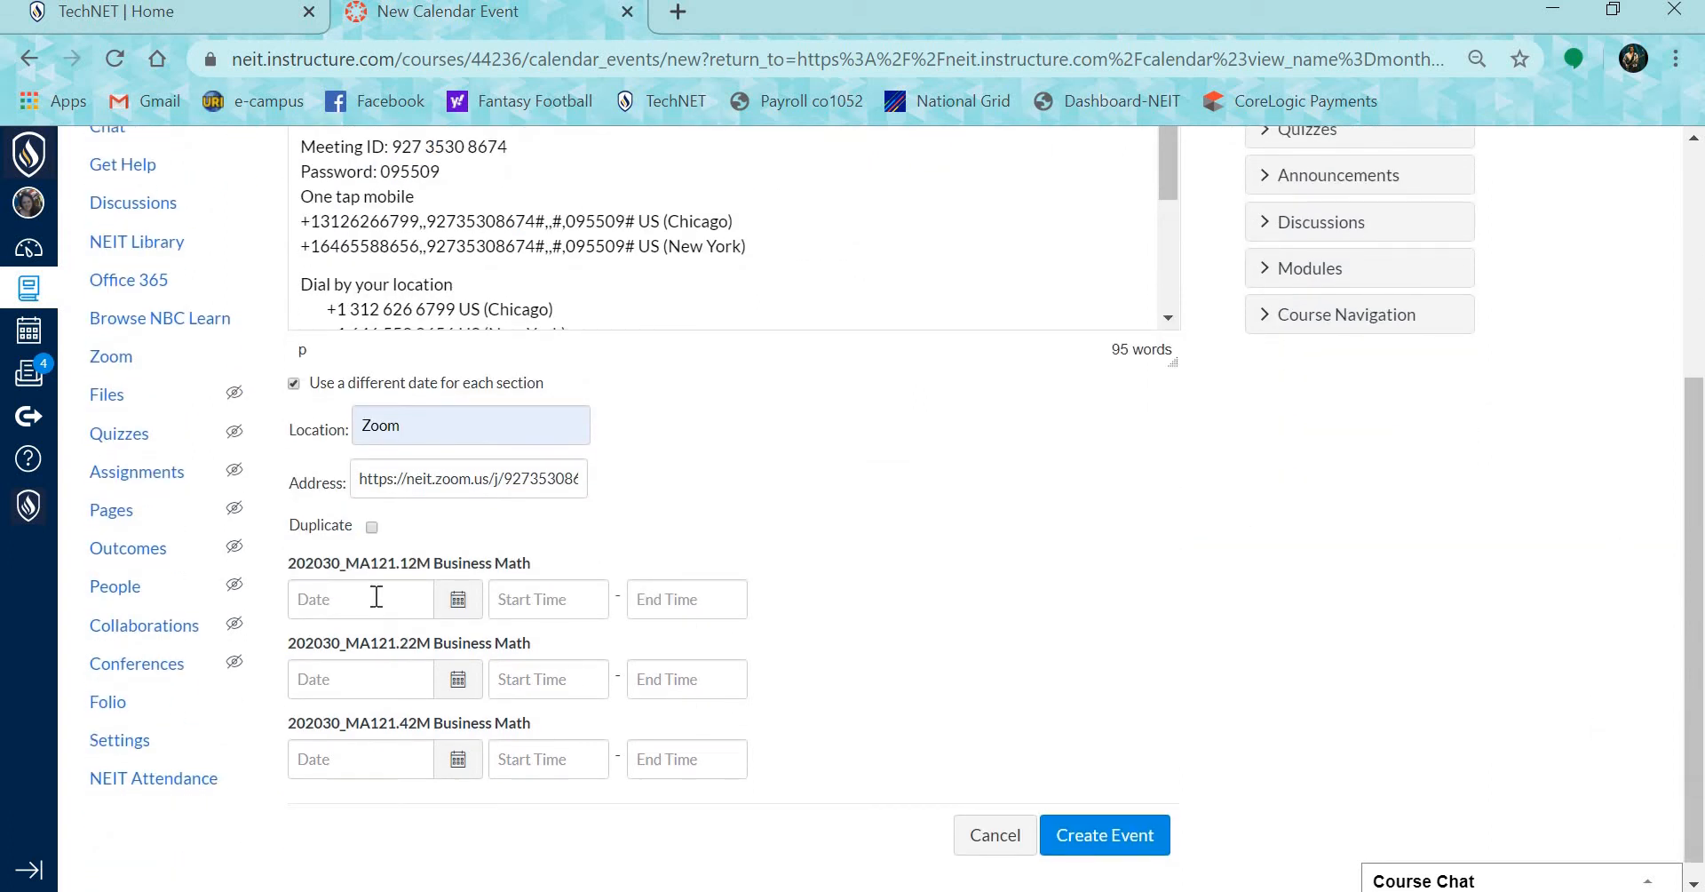
click(371, 528)
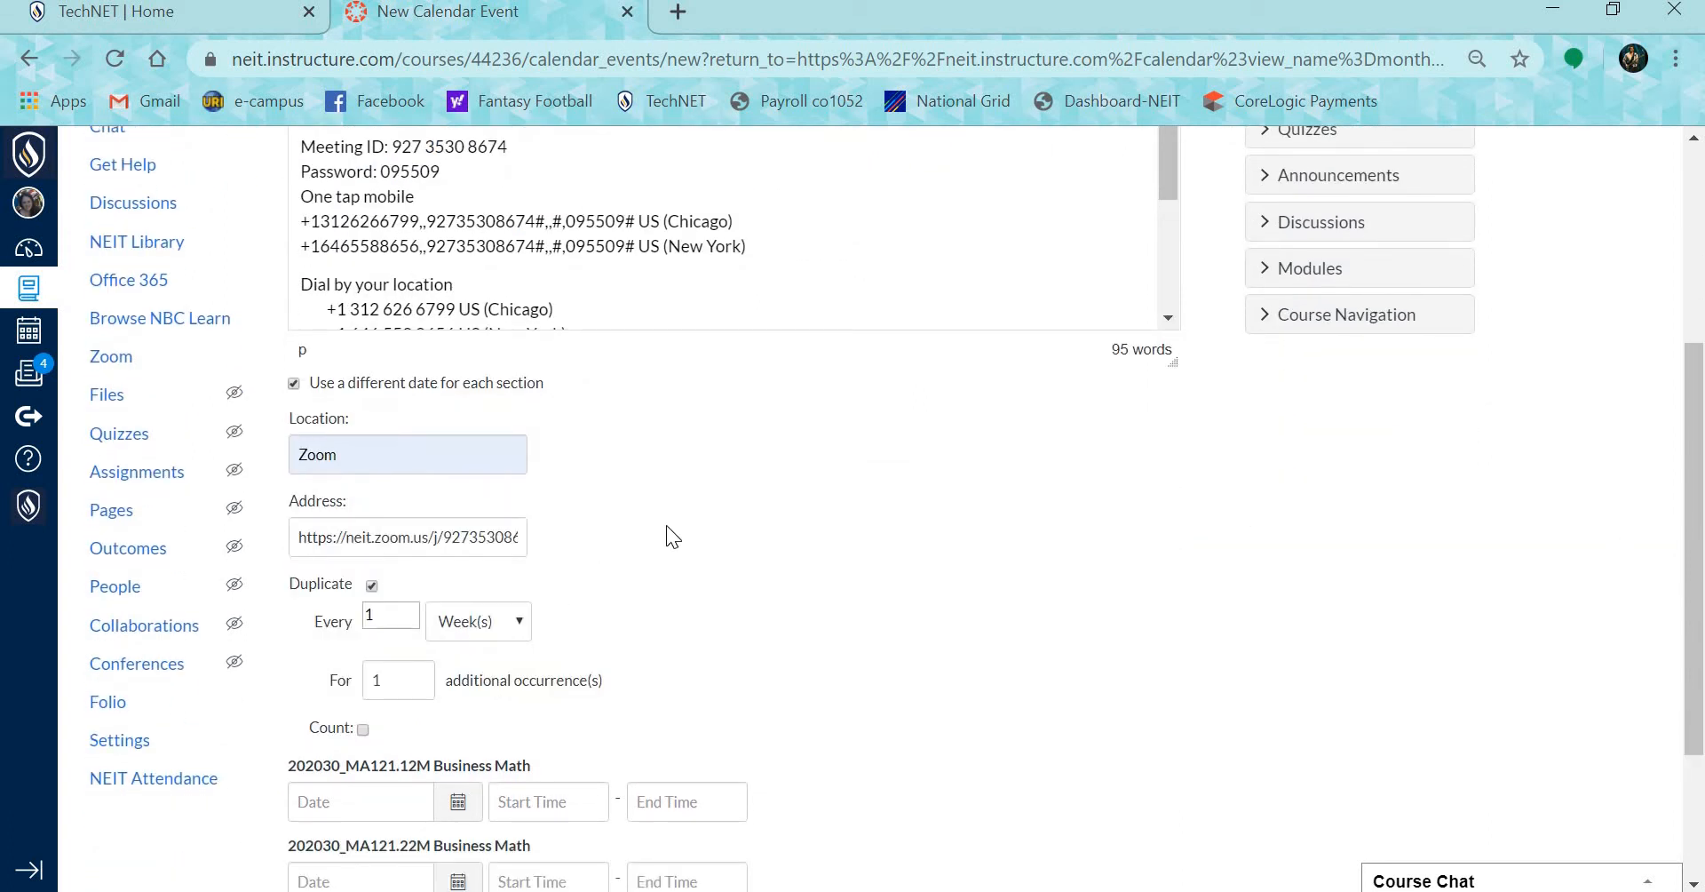
click(389, 672)
text(9)
click(609, 682)
scroll(609, 682, up, 1)
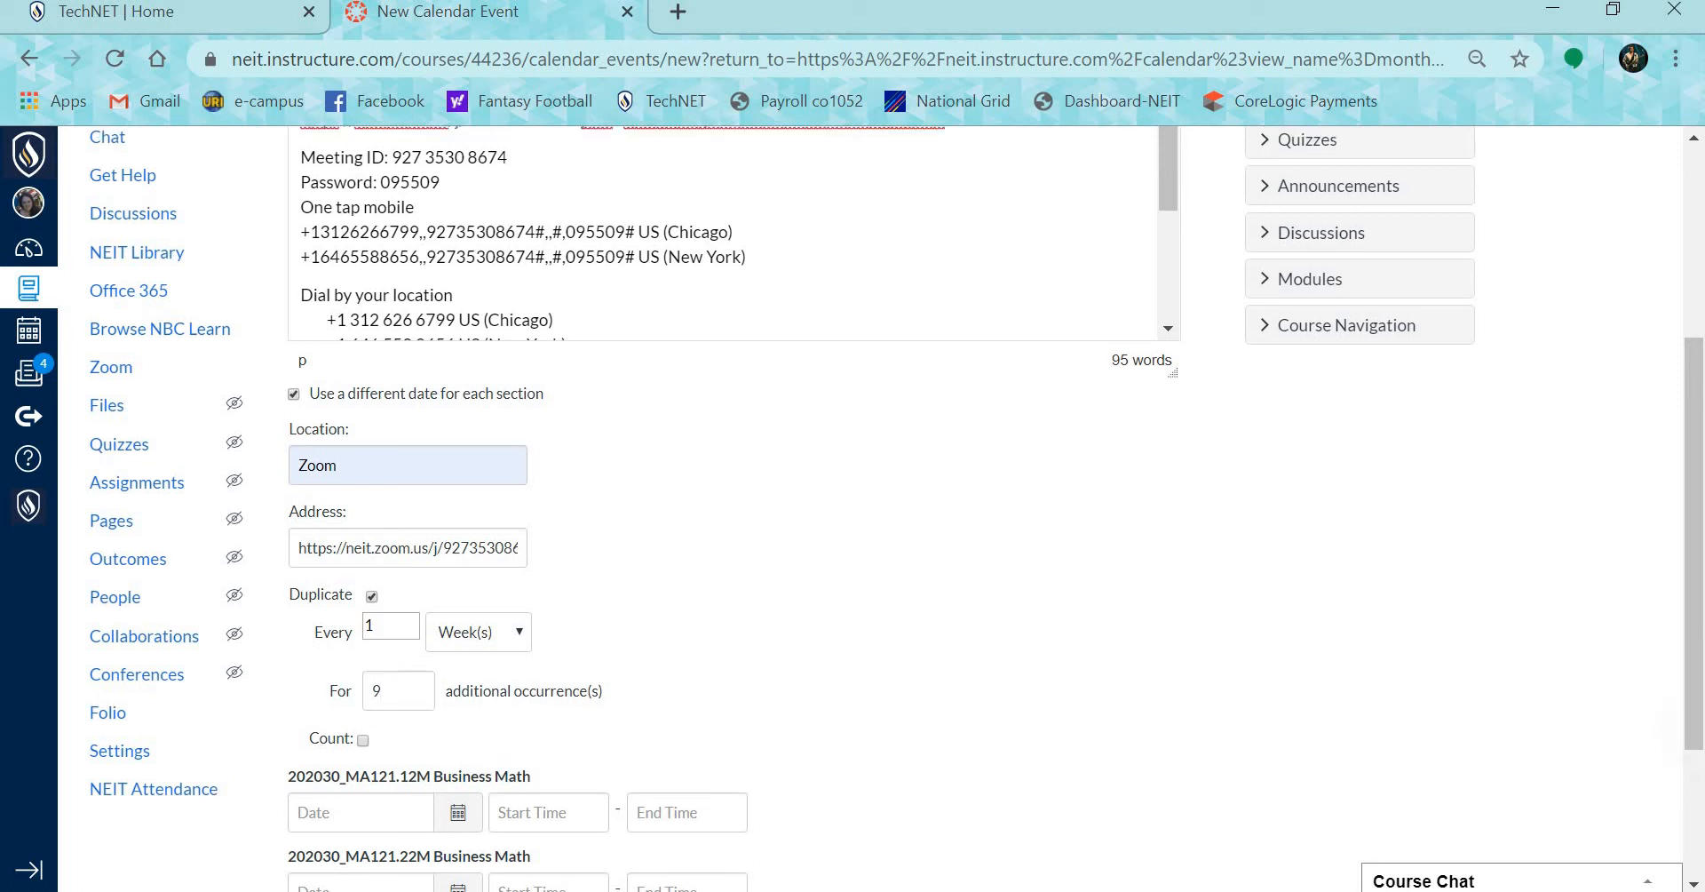
Step: Schedule section 202030_MA121.12M Business Math for May 4 from 12:00pm to 1:00pm
scroll(610, 682, down, 3)
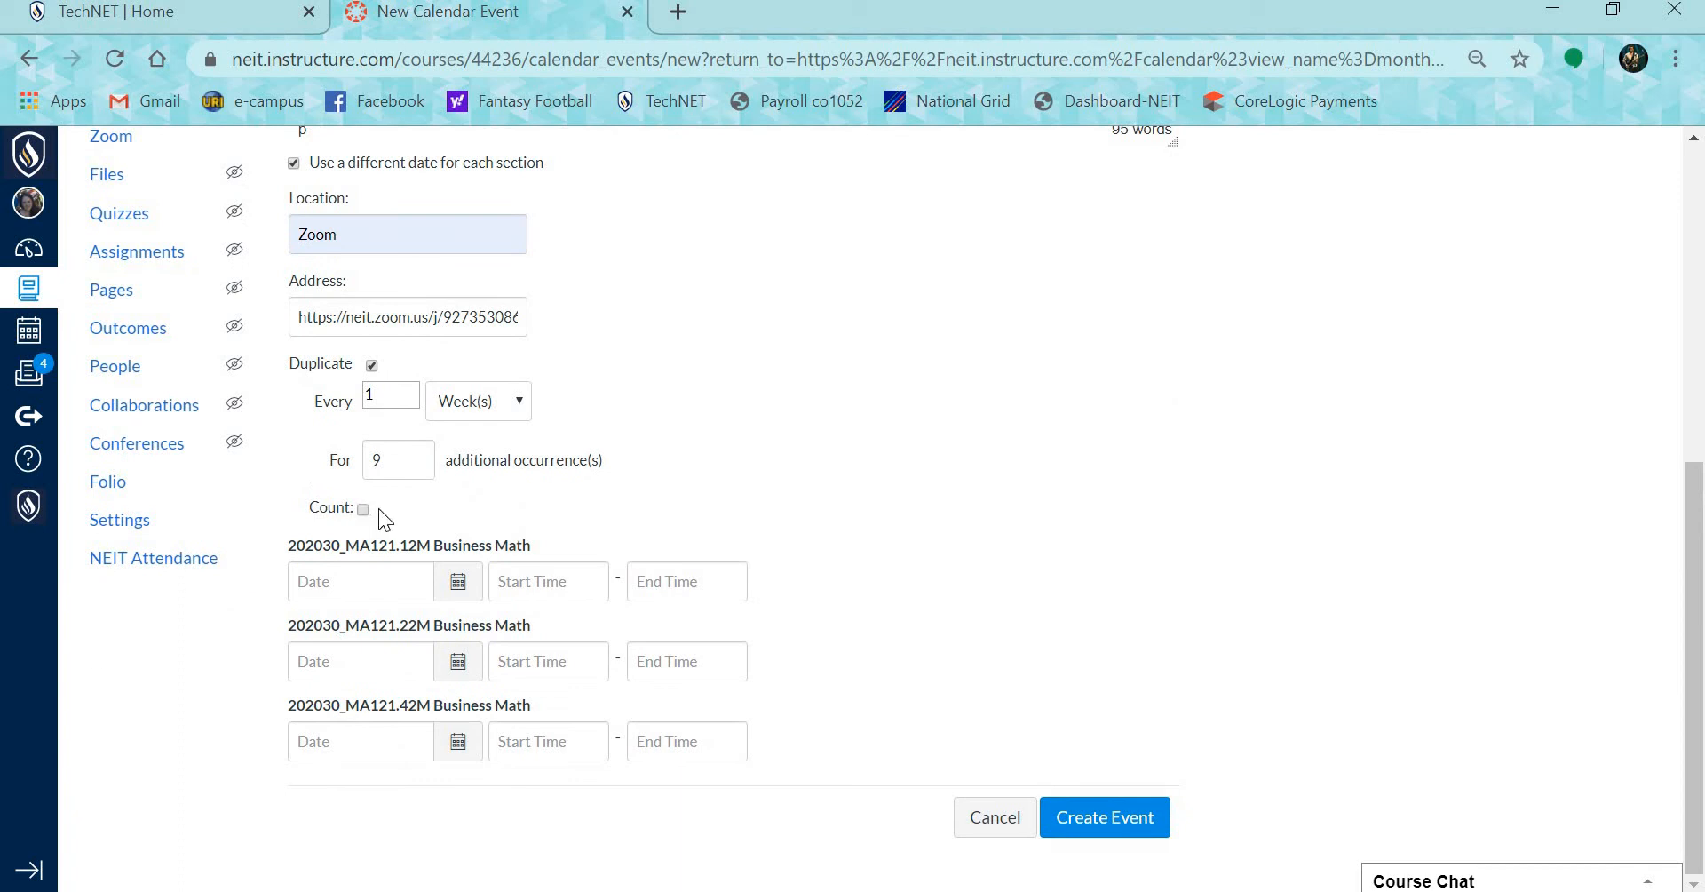
click(390, 585)
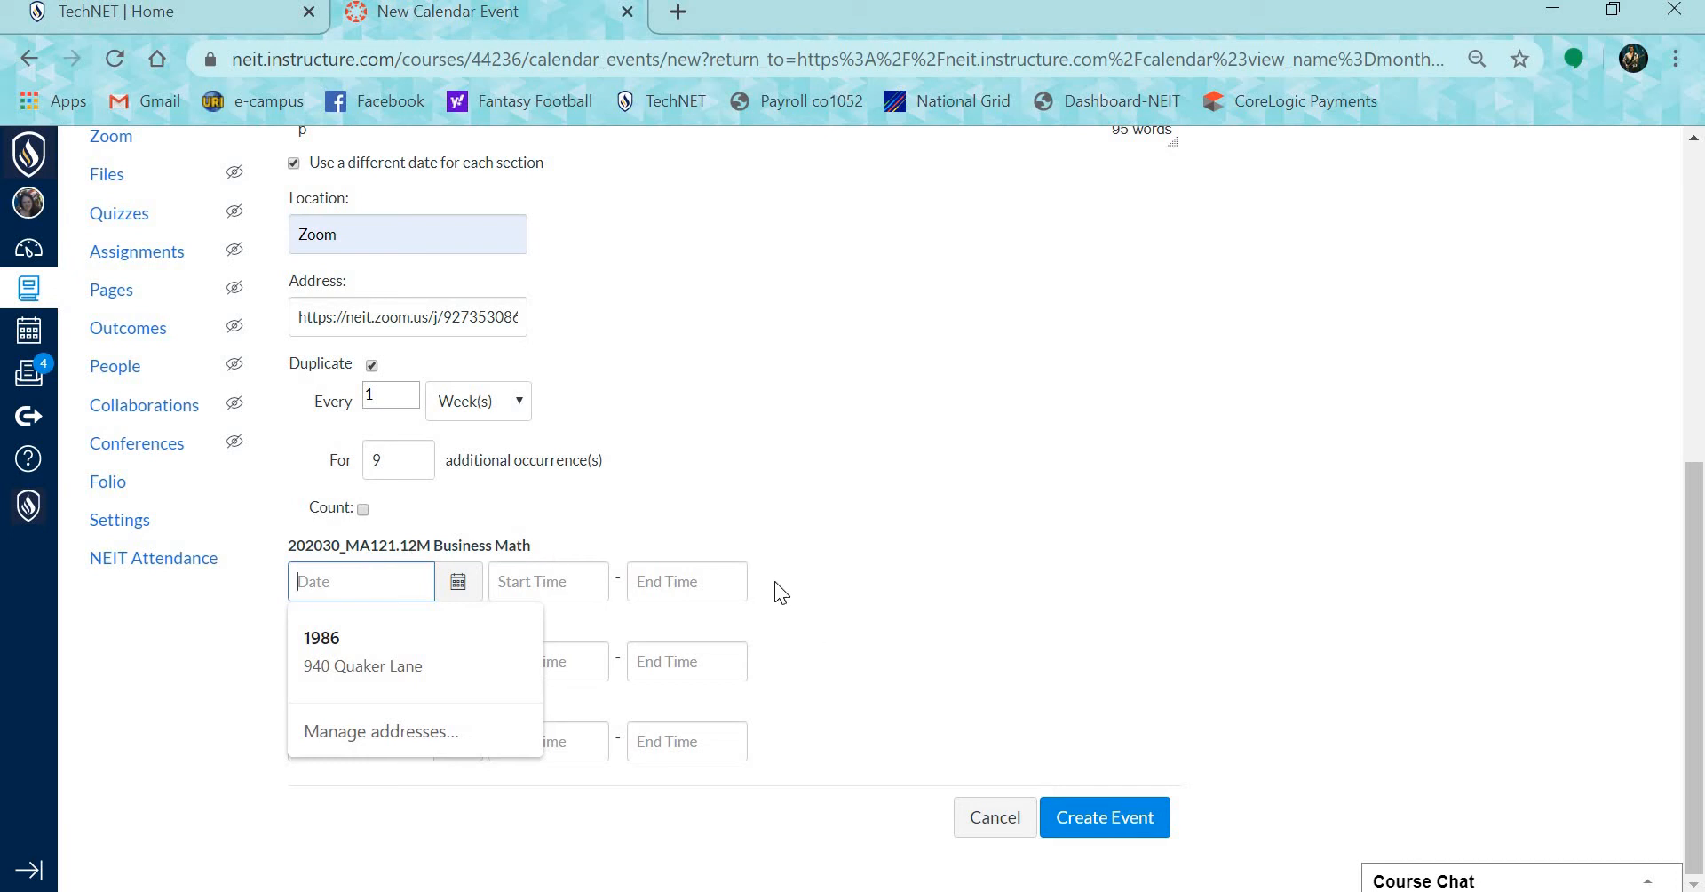
text(may 4)
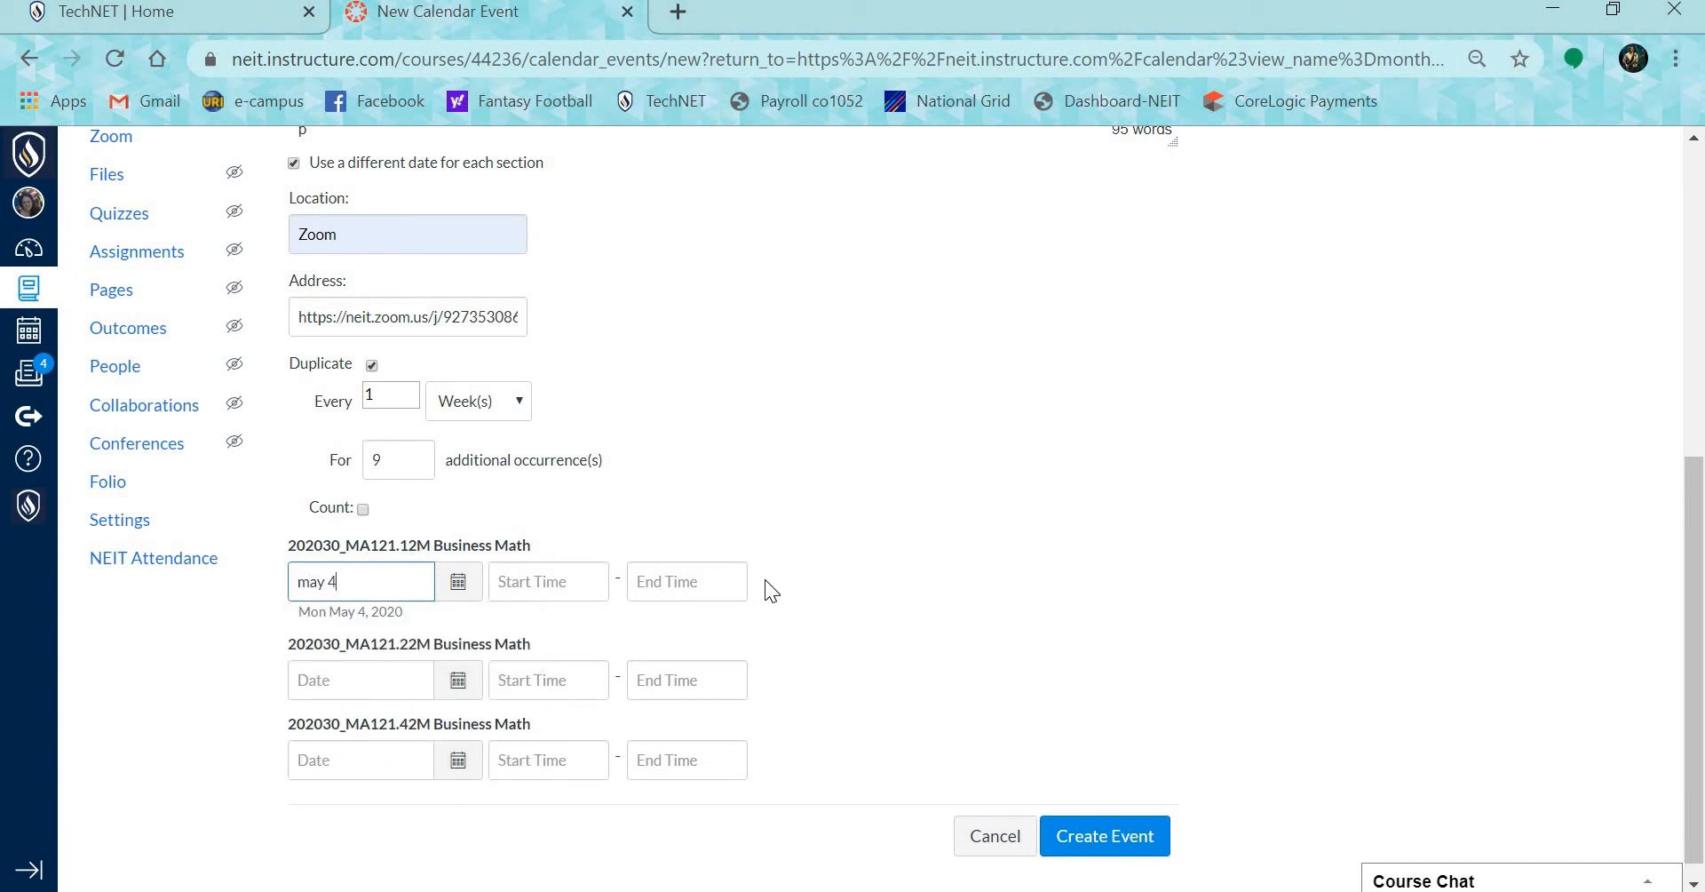
key(Tab)
text(1)
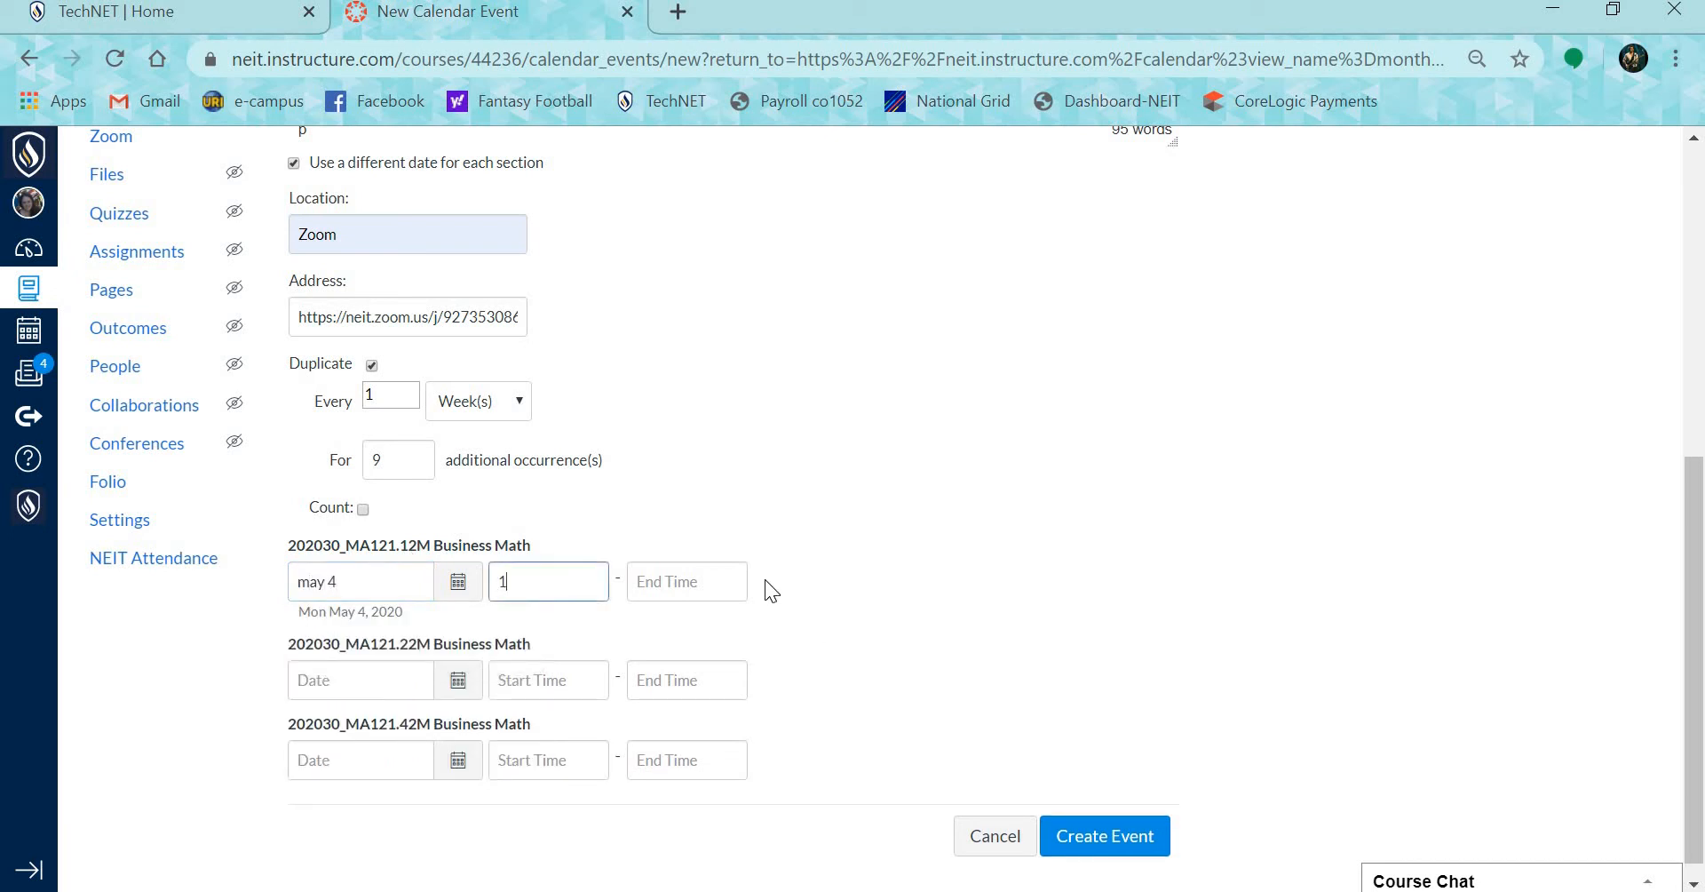
text(2:00)
key(Tab)
text(1:100)
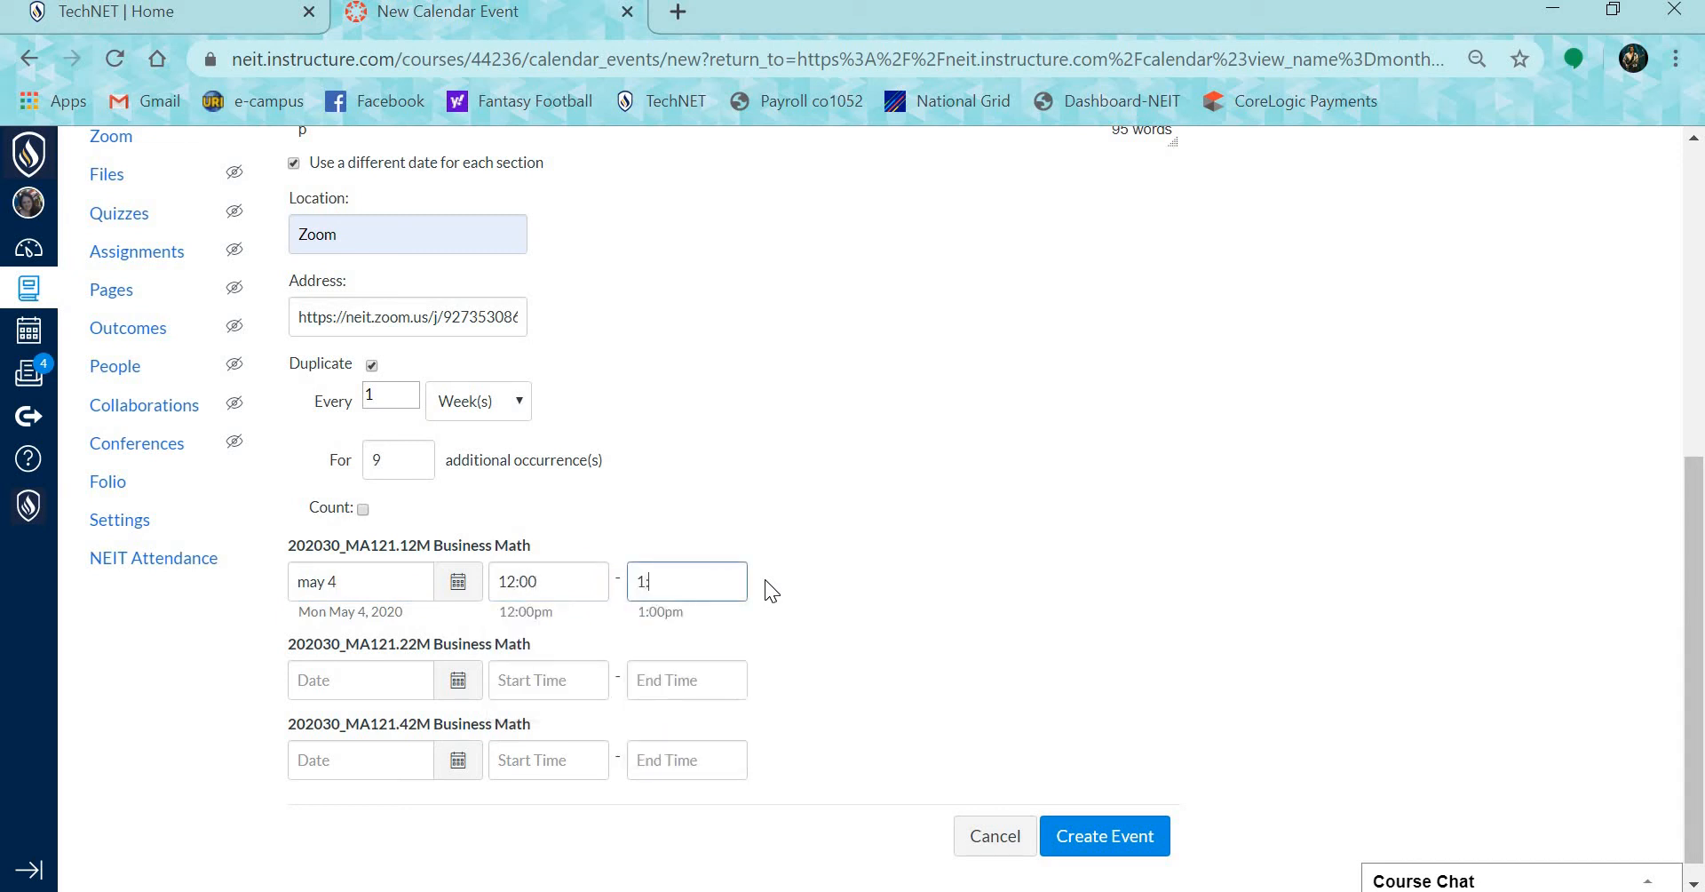
key(BackSpace)
key(BackSpace)
key(BackSpace)
text(00pm)
click(590, 578)
text(pm)
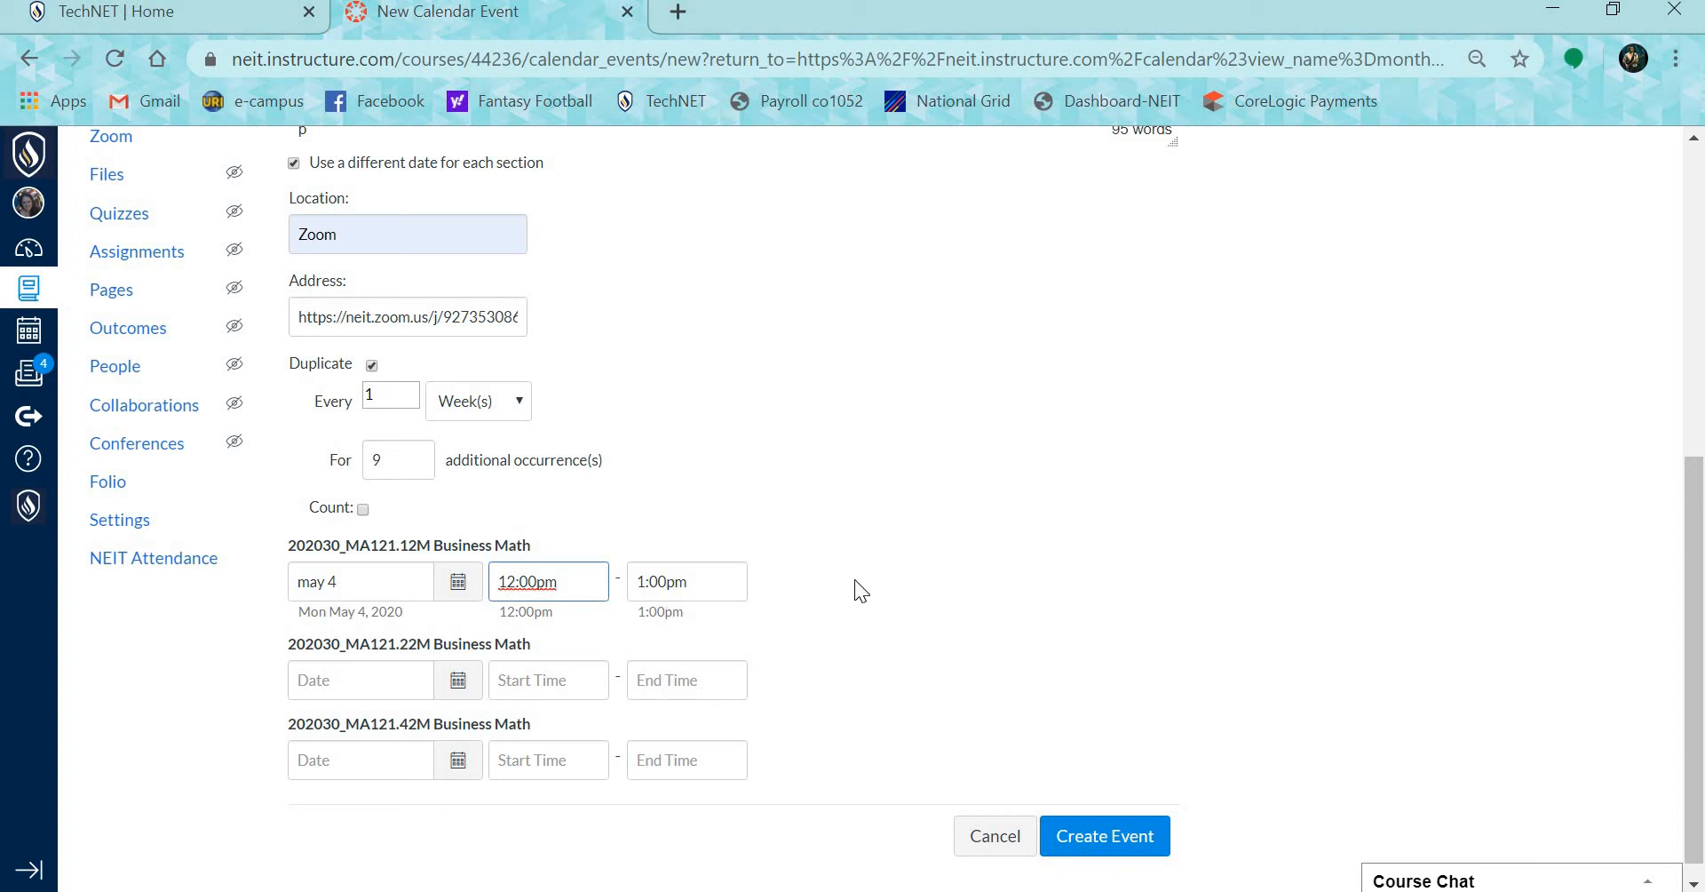
click(910, 572)
Step: Try to create the event with only the 12M section dated, back out of the confirmation and discard the event
click(1139, 843)
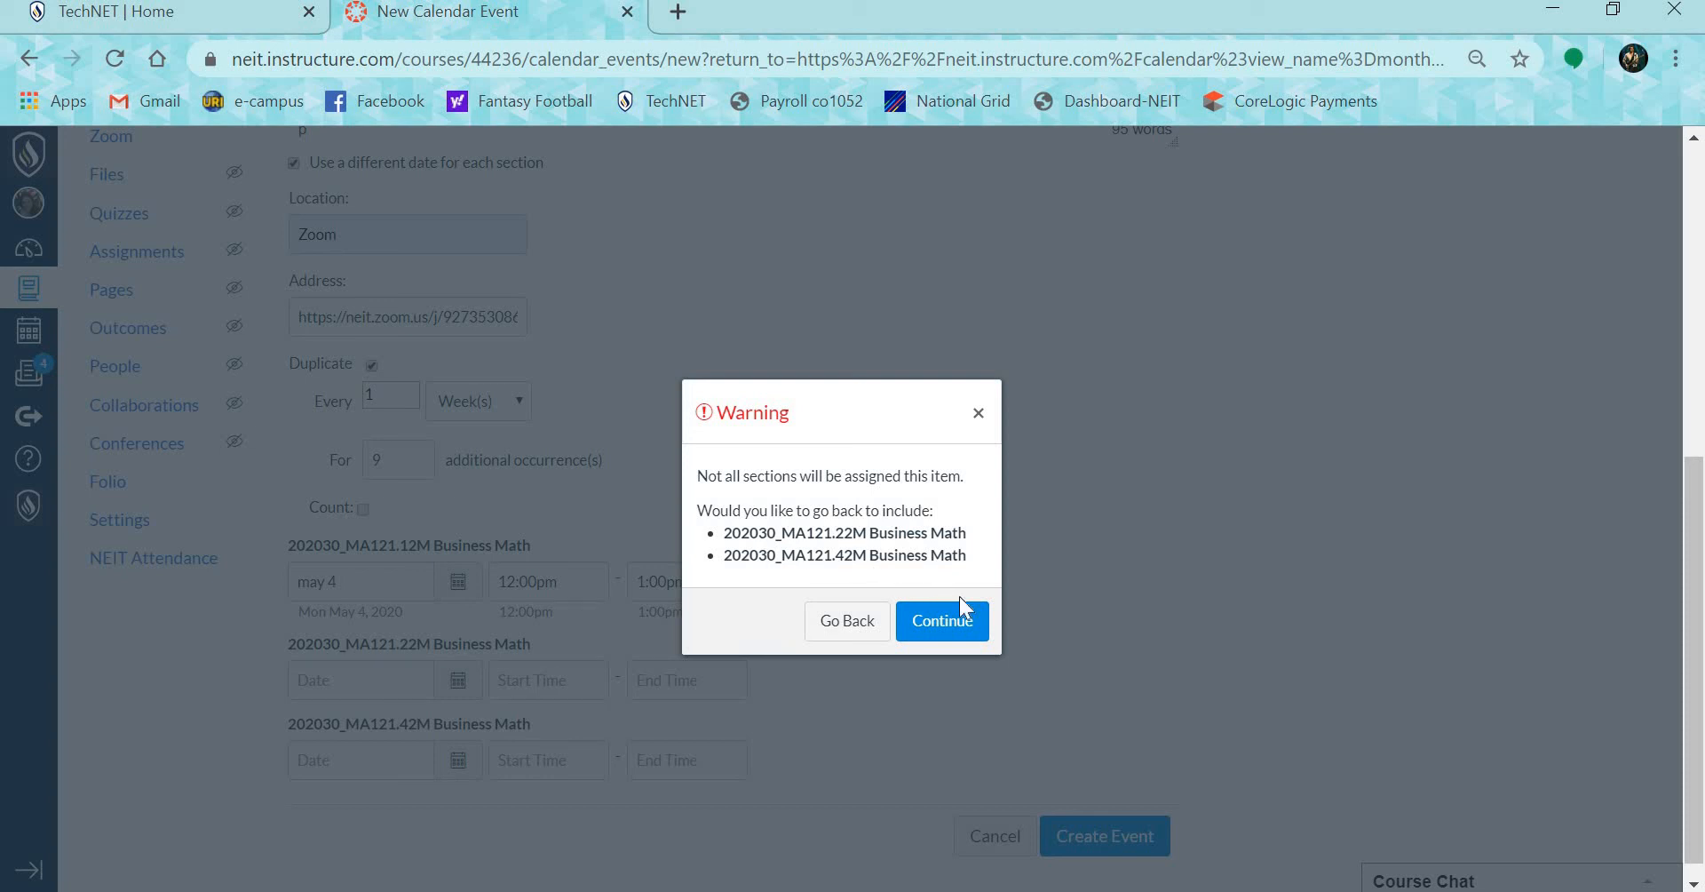
click(975, 413)
click(1002, 844)
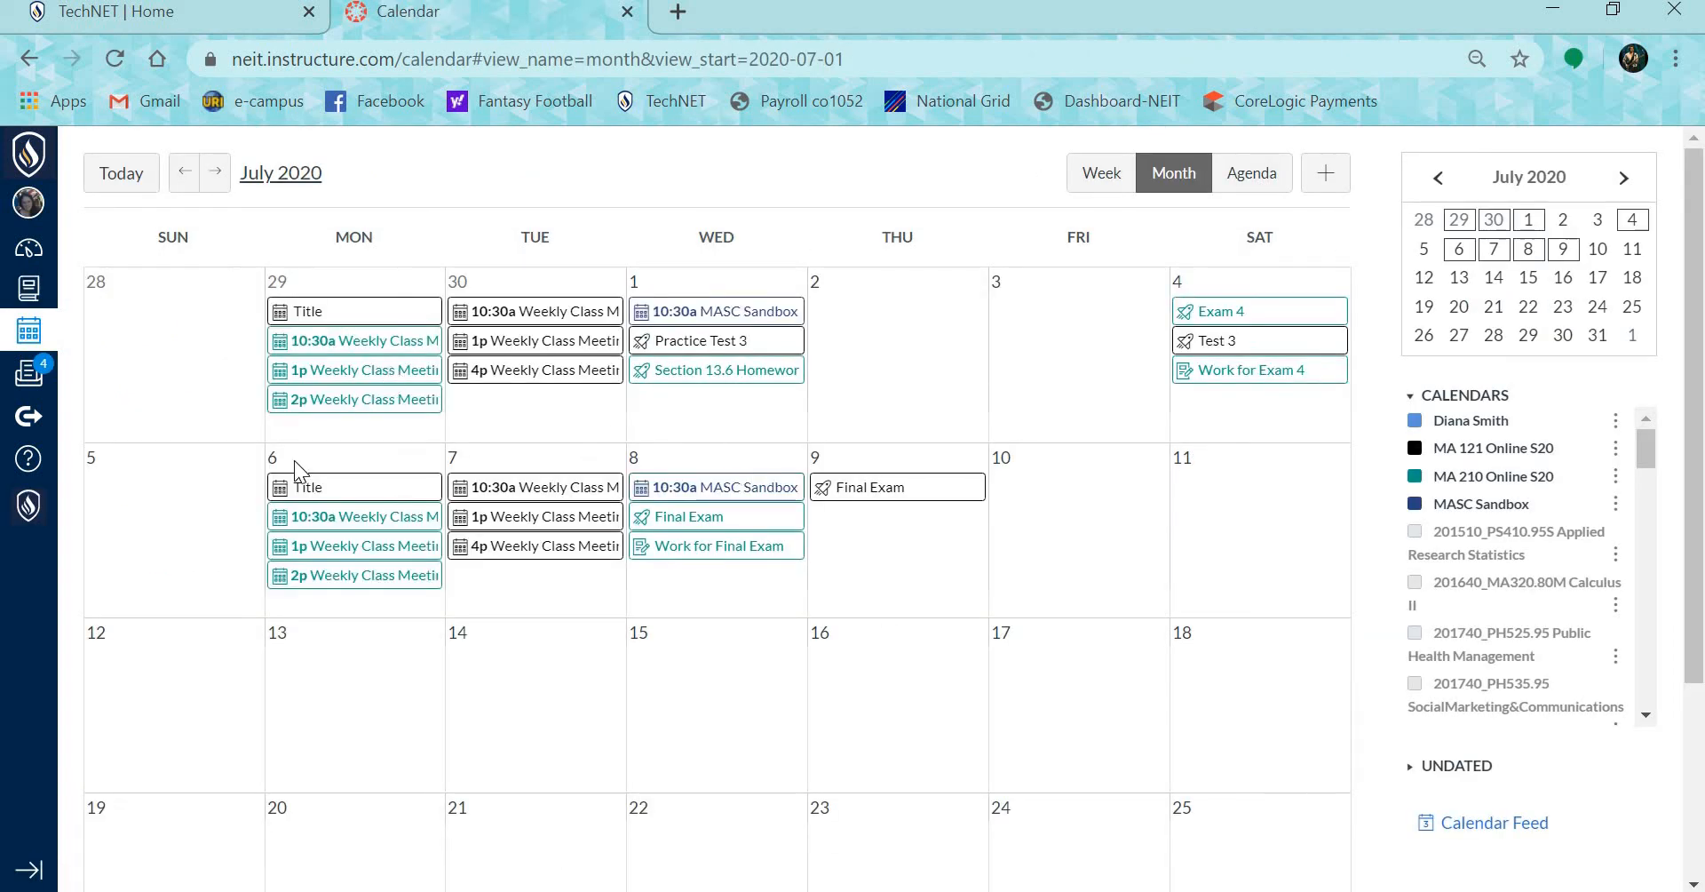
Step: Examine the July 7 Weekly Class Meeting entries on the calendar for their times and MA 121 sections
mouse_move(302, 496)
mouse_move(518, 494)
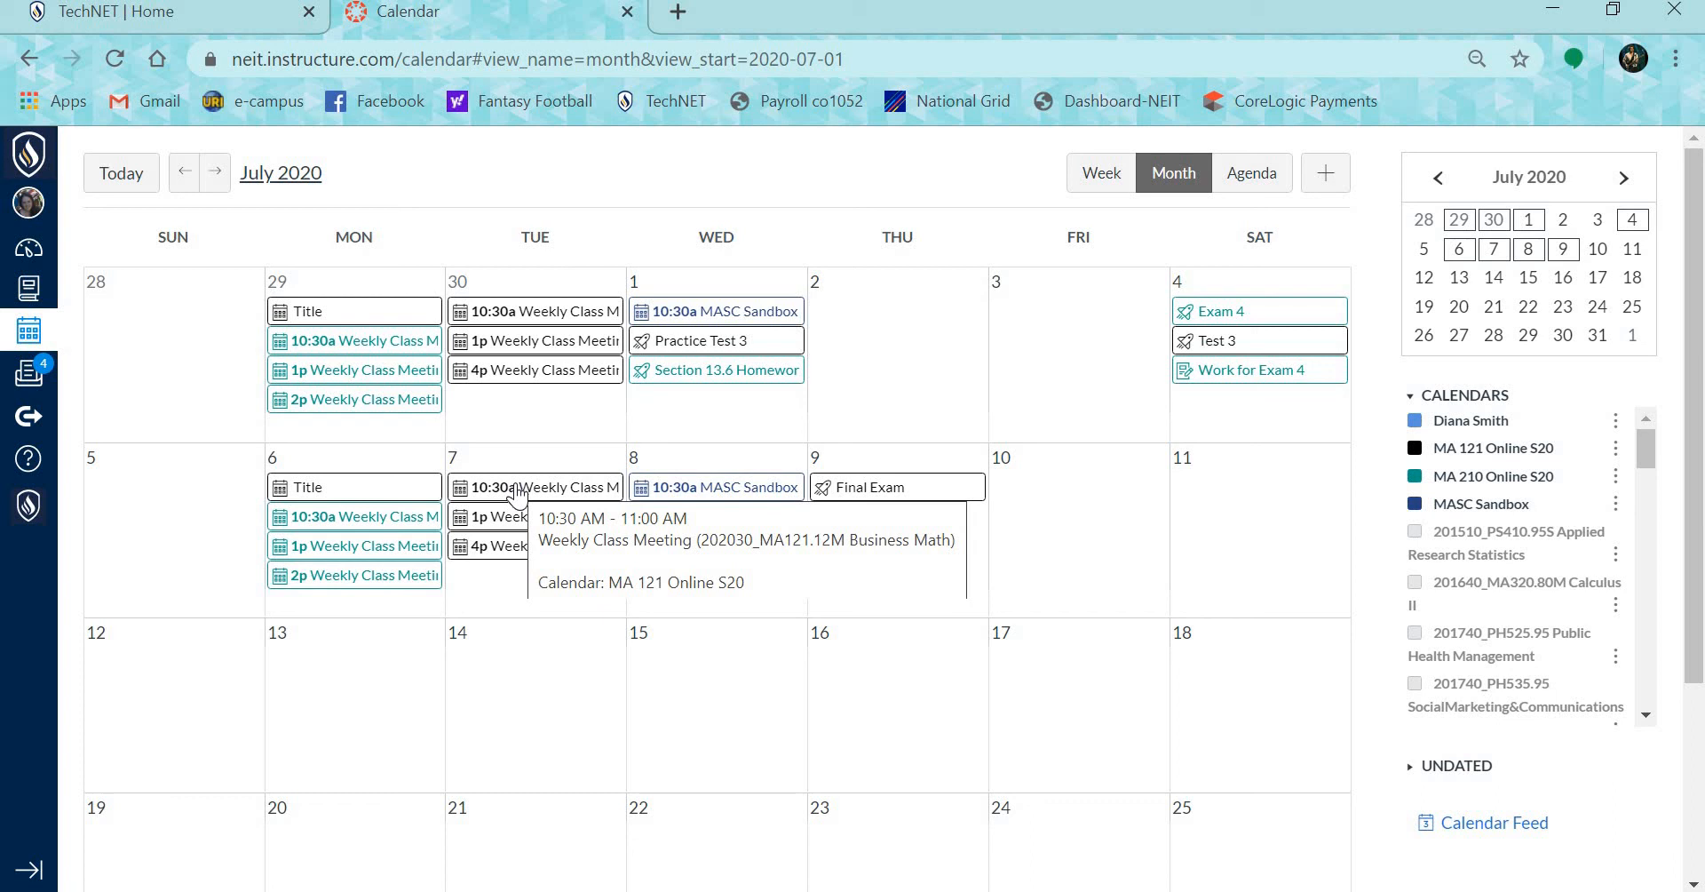
mouse_move(509, 527)
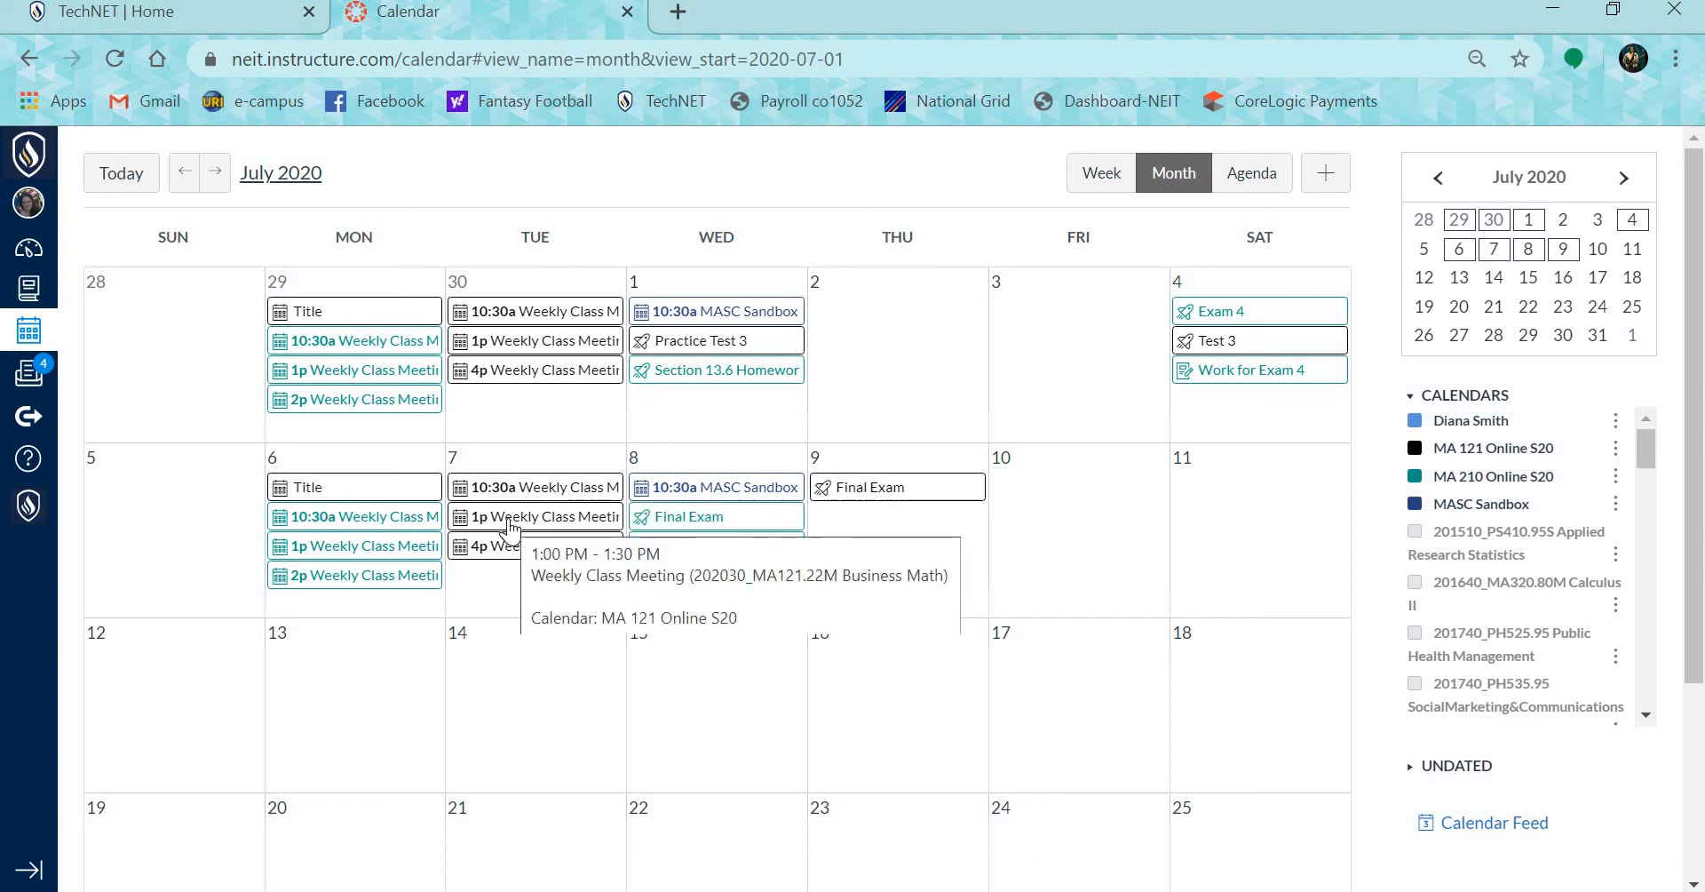